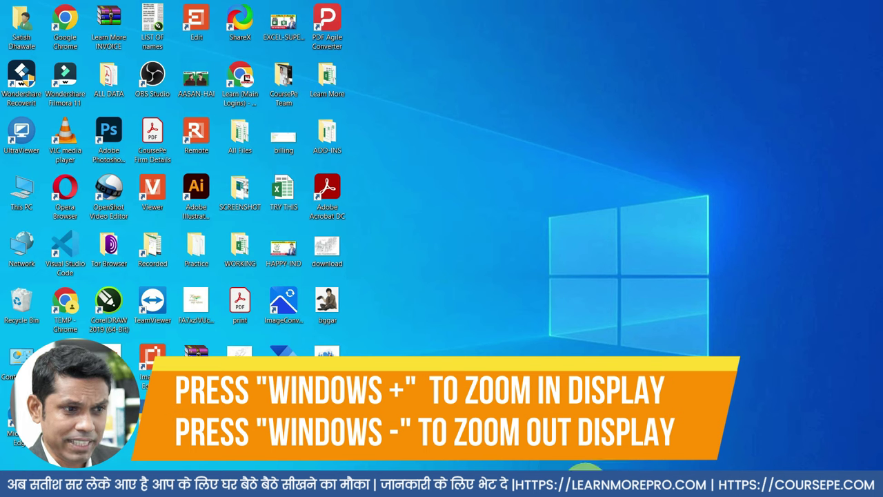
# Step: Turn on Magnifier, enlarge the display and zoom back out to 100%
pyautogui.press('super+plus')
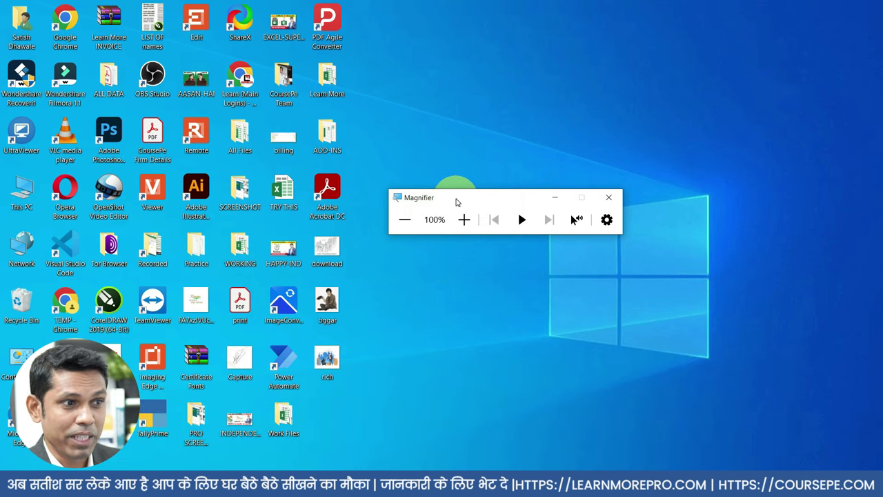
pyautogui.press('super+plus')
pyautogui.press('super+plus')
pyautogui.press('super+minus')
pyautogui.press('super+minus')
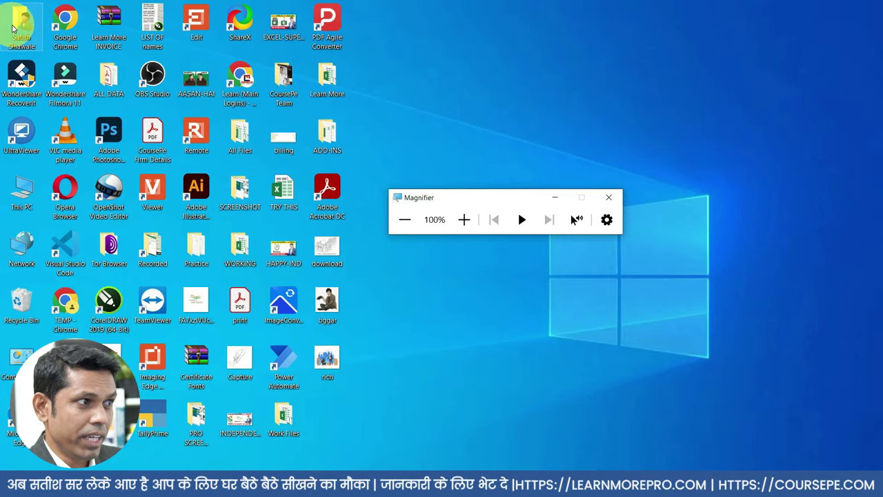
# Step: Magnify the area around the Magnifier window to 300% and return to 100%
pyautogui.press('super+plus')
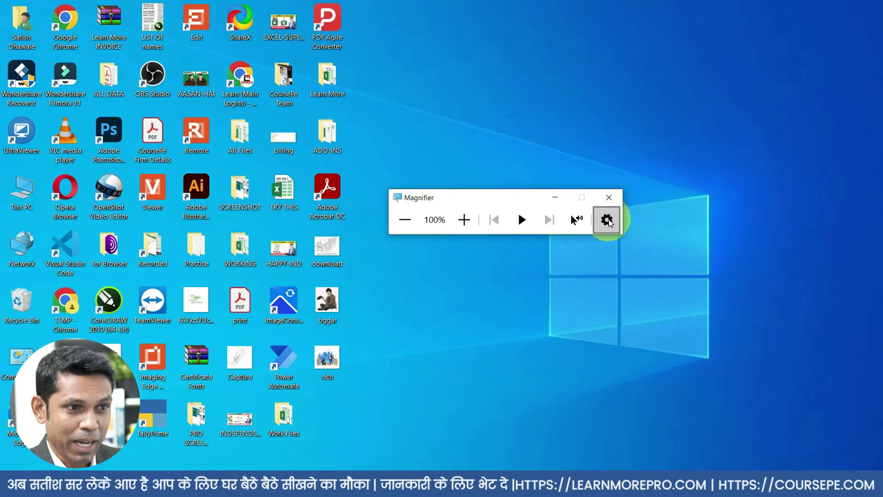
pyautogui.press('super+plus')
pyautogui.press('super+plus')
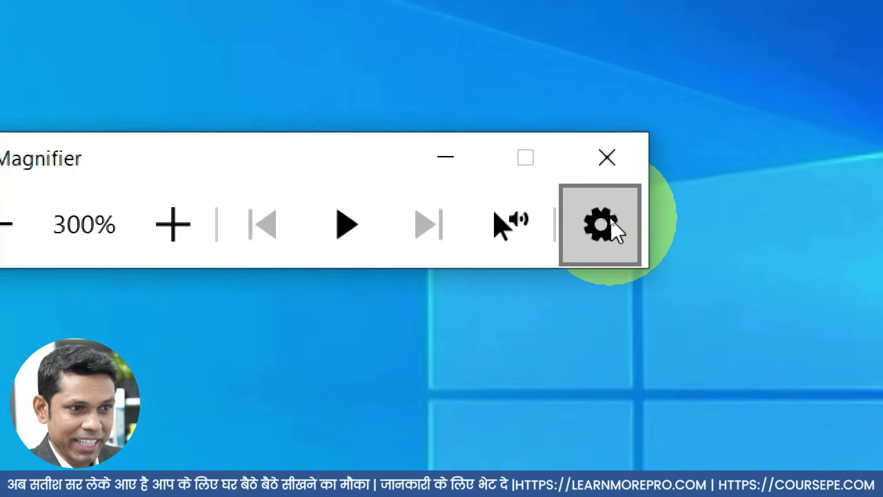
pyautogui.press('super+minus')
pyautogui.press('super+minus')
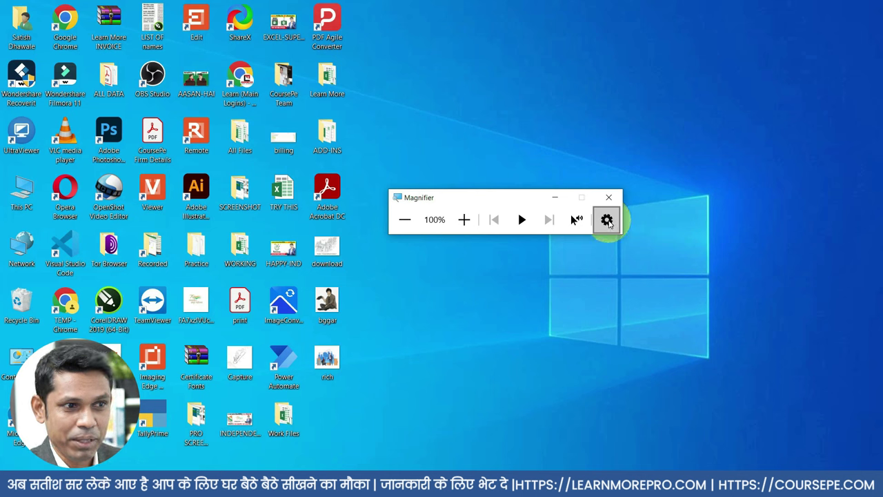
# Step: Show Magnifier's speed and voice options, view them at 300%, return to 100% and go to the full Magnifier settings
pyautogui.click(607, 220)
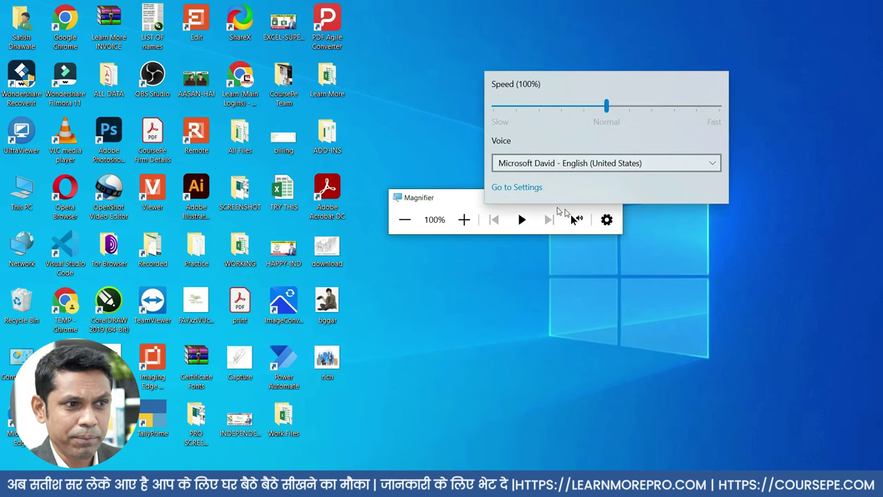
pyautogui.press('super+plus')
pyautogui.press('super+plus')
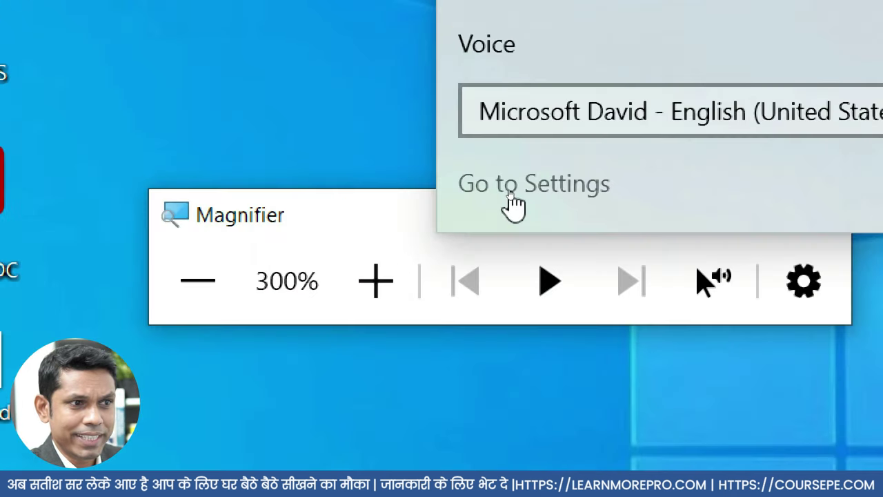
pyautogui.press('super+minus')
pyautogui.press('super+minus')
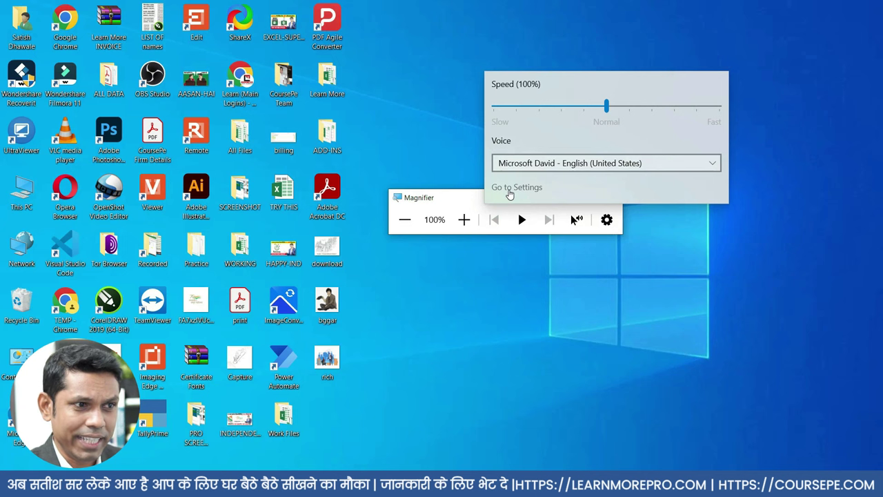
pyautogui.click(510, 192)
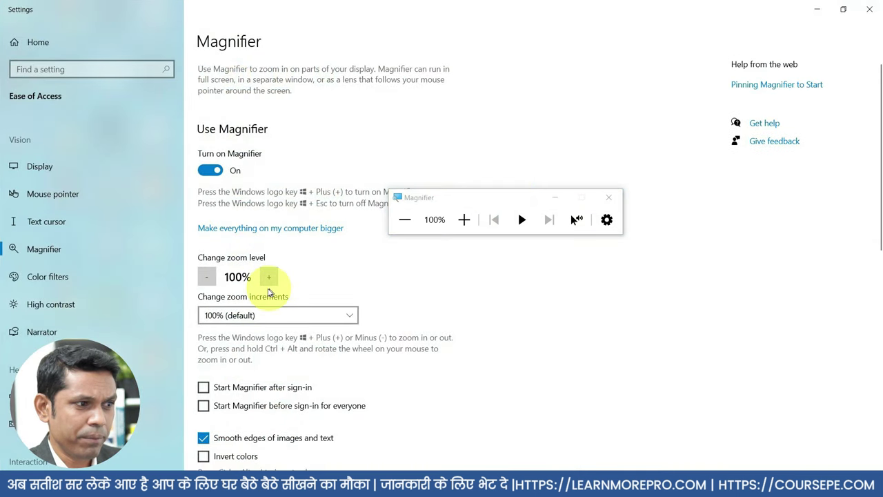
# Step: Examine the Change Magnifier view section at 300% magnification and return to 100%
pyautogui.scroll(-5, 256, 315)
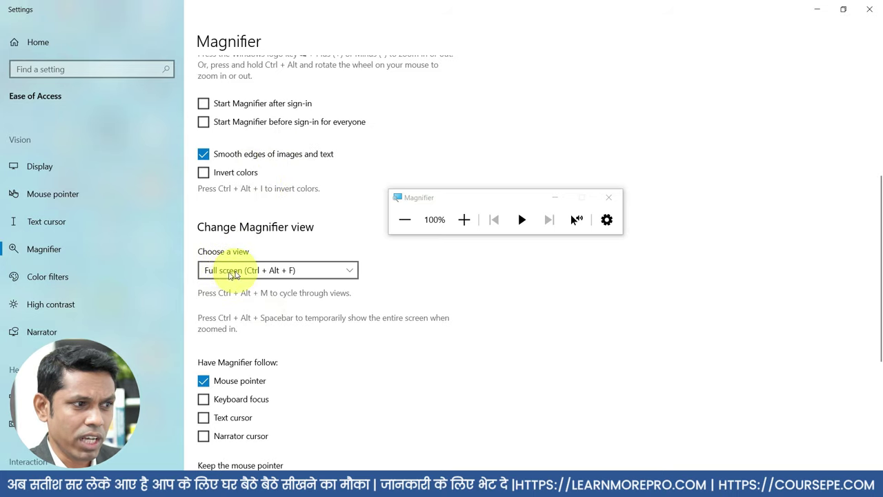
pyautogui.press('super+plus')
pyautogui.press('super+plus')
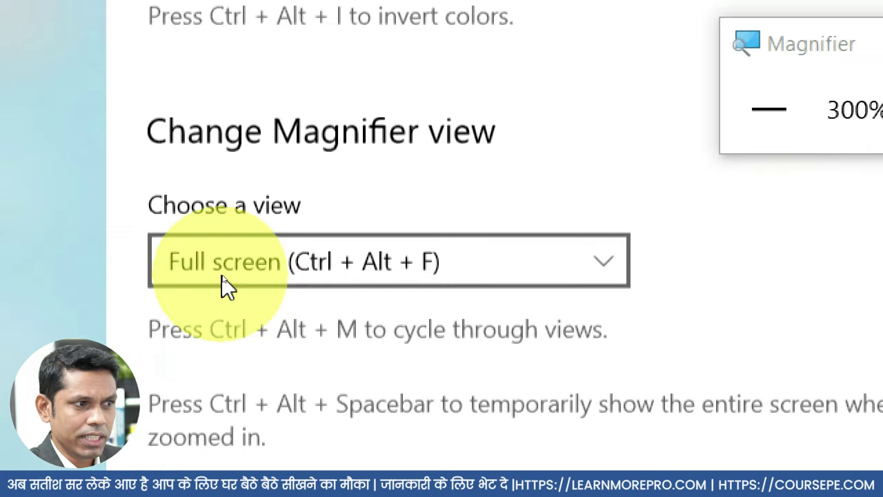
pyautogui.press('super+minus')
pyautogui.press('super+minus')
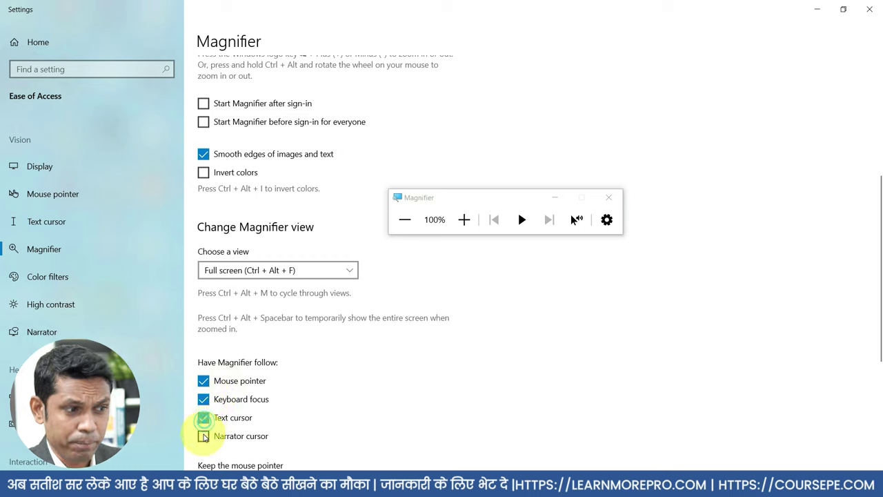
# Step: Have Magnifier follow only the mouse pointer, and close both the Settings and Magnifier windows
pyautogui.click(202, 438)
pyautogui.click(202, 436)
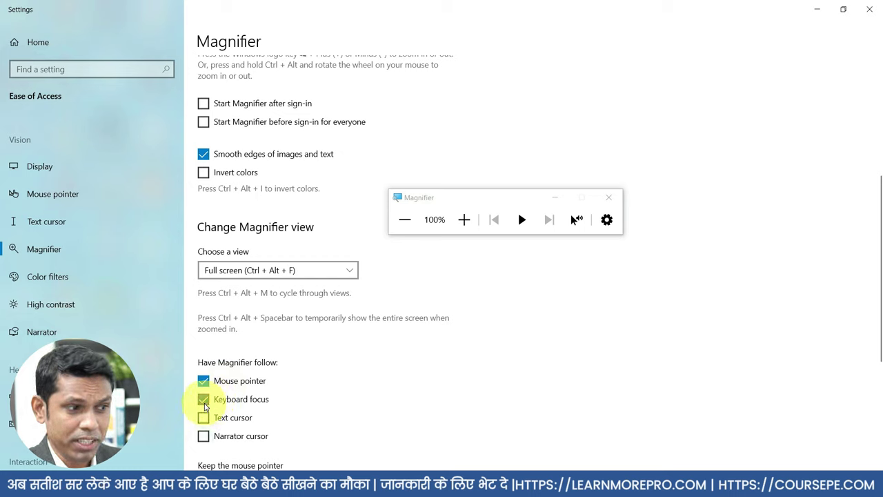
pyautogui.click(203, 400)
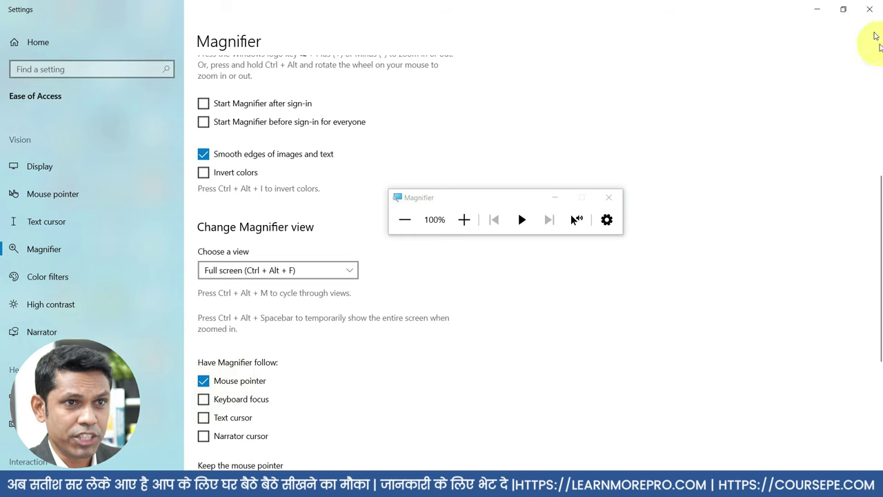
pyautogui.click(870, 9)
pyautogui.click(608, 198)
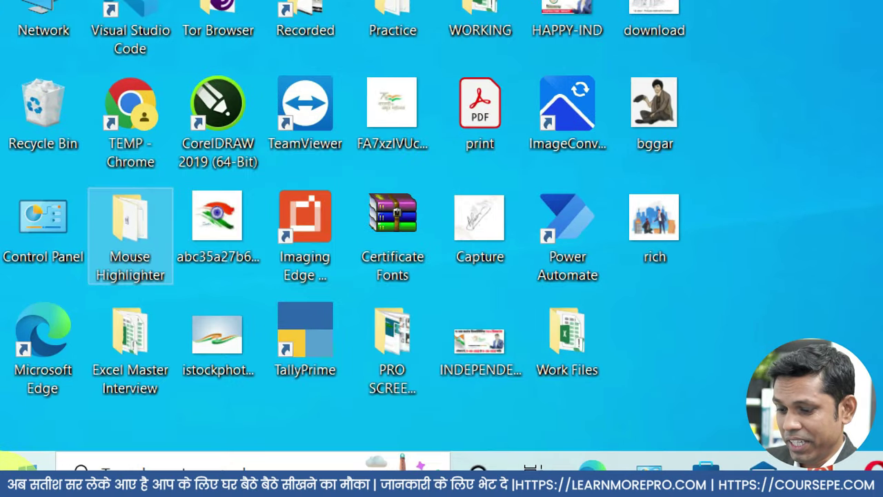
# Step: Bring up the Run dialog and step through its previously used commands
pyautogui.press('super+r')
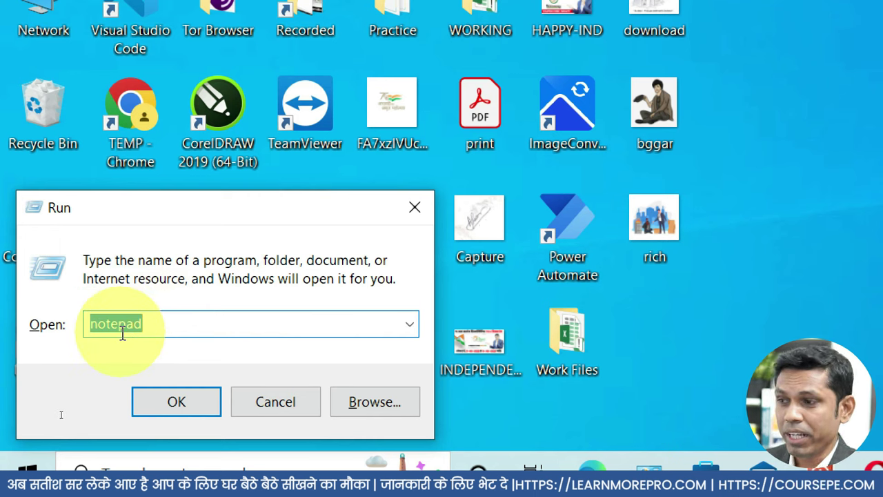
pyautogui.press('Down')
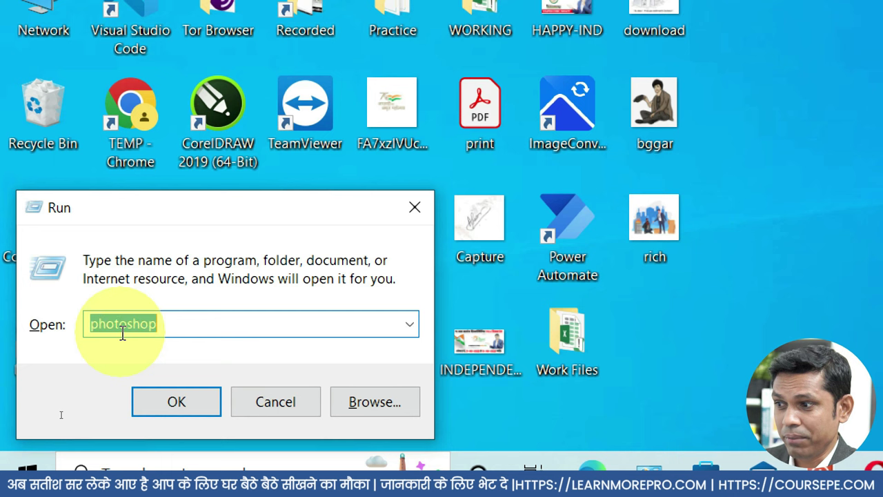
pyautogui.press('Down')
pyautogui.press('Down')
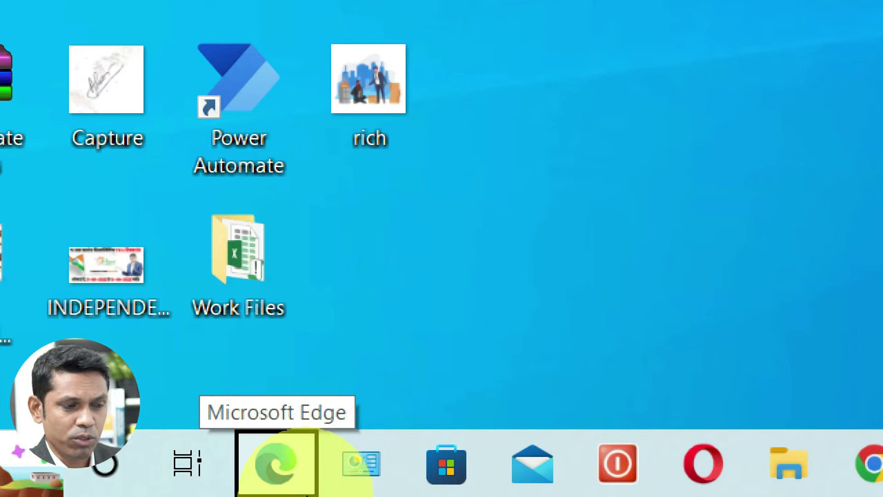
# Step: Cycle the focus forward through the taskbar apps, starting from Microsoft Edge
pyautogui.press('super+t')
pyautogui.press('super+t')
pyautogui.press('super+t')
pyautogui.press('super+t')
pyautogui.press('super+t')
pyautogui.press('super+t')
pyautogui.press('super+t')
pyautogui.press('super+t')
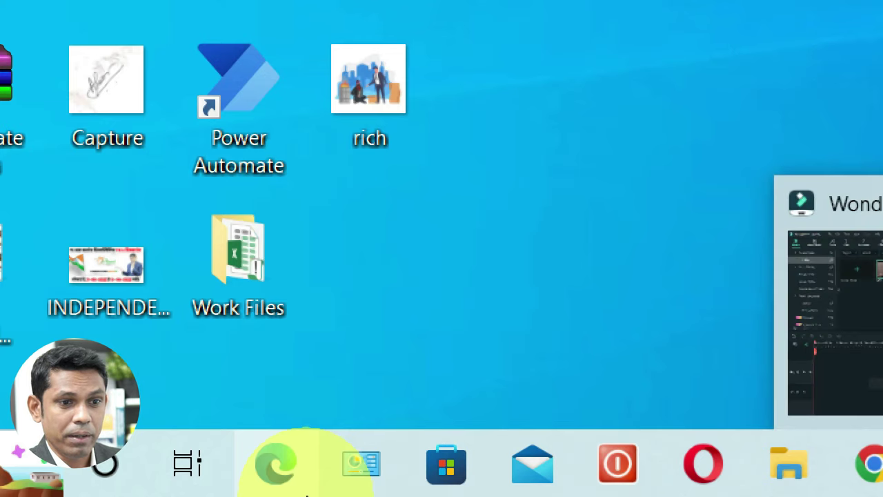
# Step: Cycle the focus backward through the taskbar apps
pyautogui.press('super+shift+t')
pyautogui.press('super+shift+t')
pyautogui.press('super+shift+t')
pyautogui.press('super+shift+t')
pyautogui.press('super+shift+t')
pyautogui.press('super+shift+t')
pyautogui.press('super+shift+t')
pyautogui.press('super+shift+t')
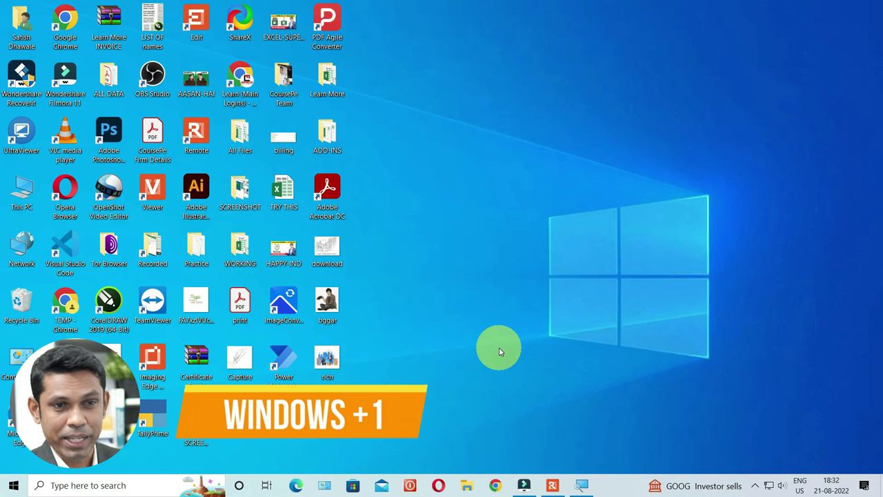
# Step: Launch the first three pinned taskbar apps in order, Microsoft Edge, Control Panel and Microsoft Store, maximizing the Control Panel window
pyautogui.press('super+1')
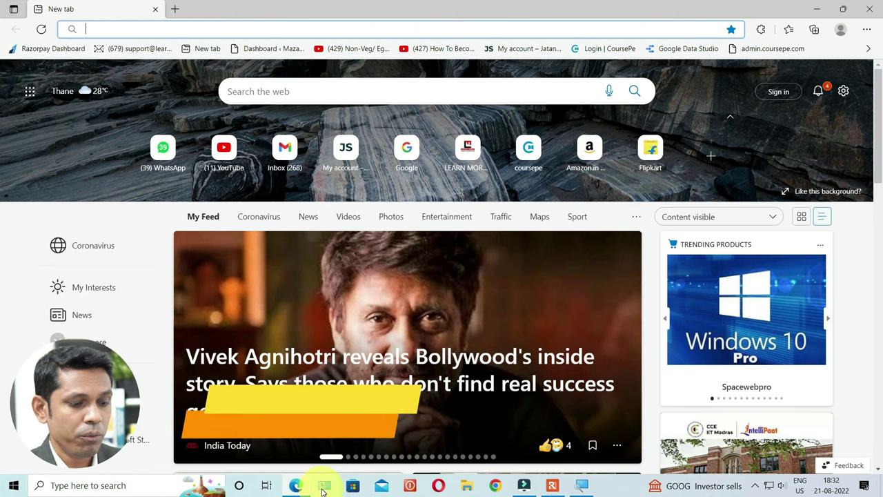
pyautogui.press('super+2')
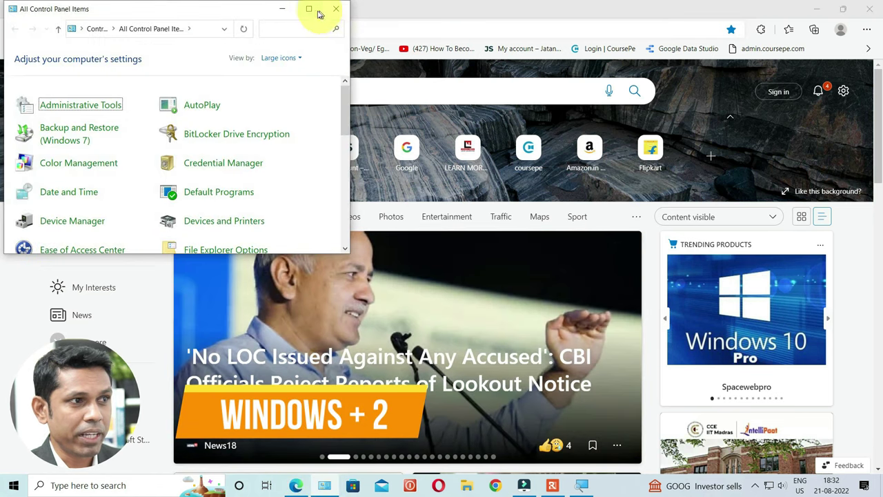
pyautogui.click(316, 11)
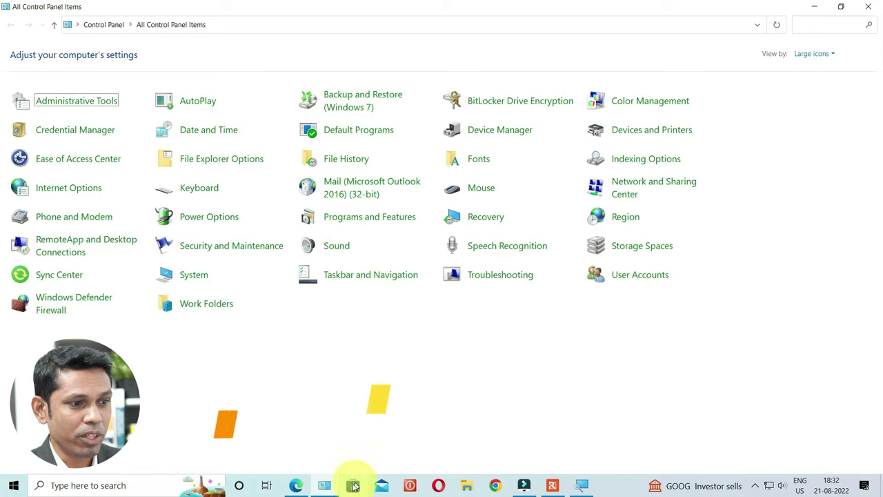
pyautogui.press('super+3')
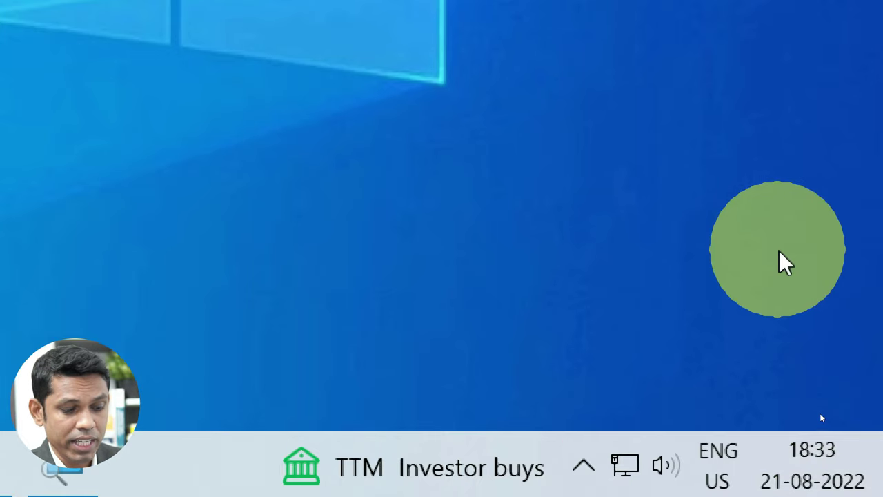
# Step: Put the focus on the notification area and move it back and forth among hidden icons, network, speakers, input language and clock
pyautogui.press('super+b')
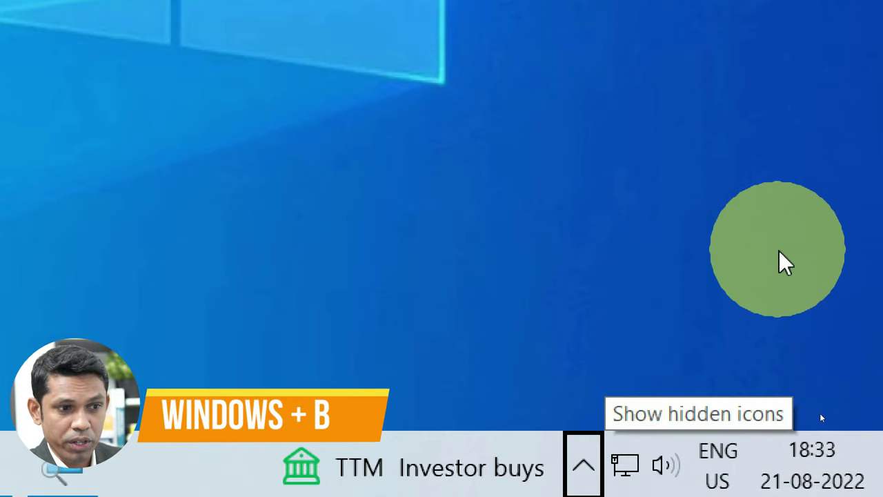
pyautogui.press('Right')
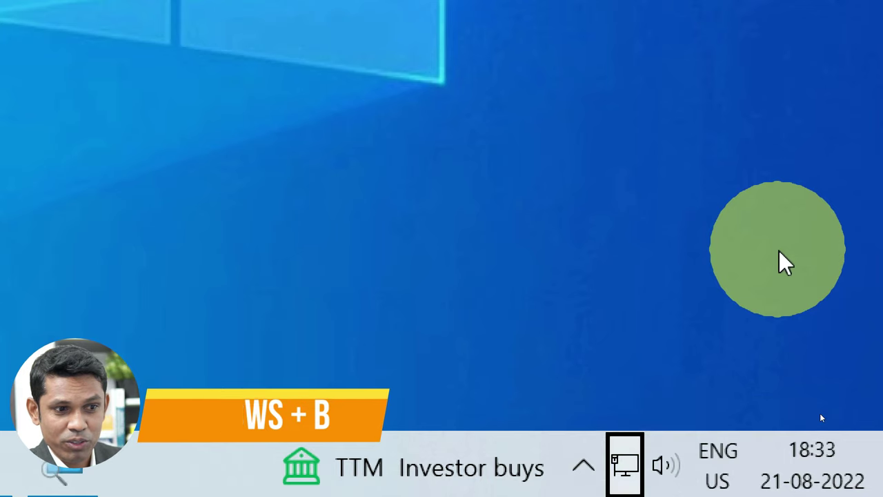
pyautogui.press('Right')
pyautogui.press('Right')
pyautogui.press('Right')
pyautogui.press('Left')
pyautogui.press('Left')
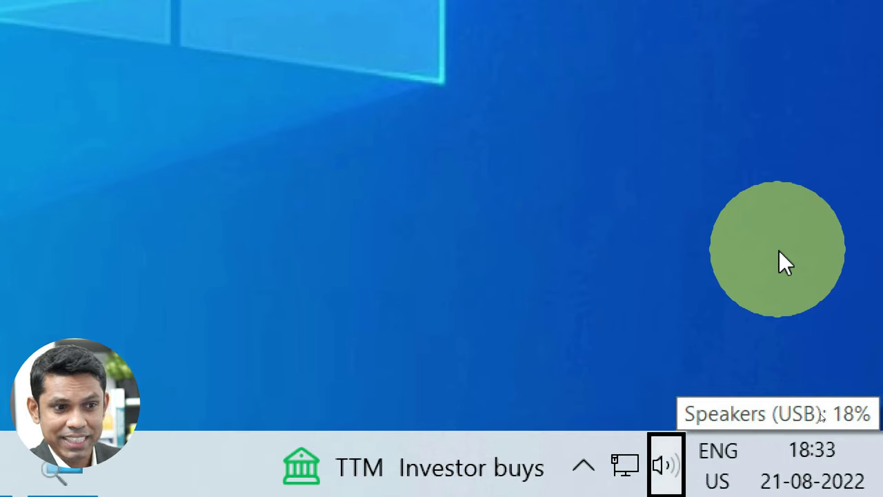
pyautogui.press('Right')
pyautogui.press('Right')
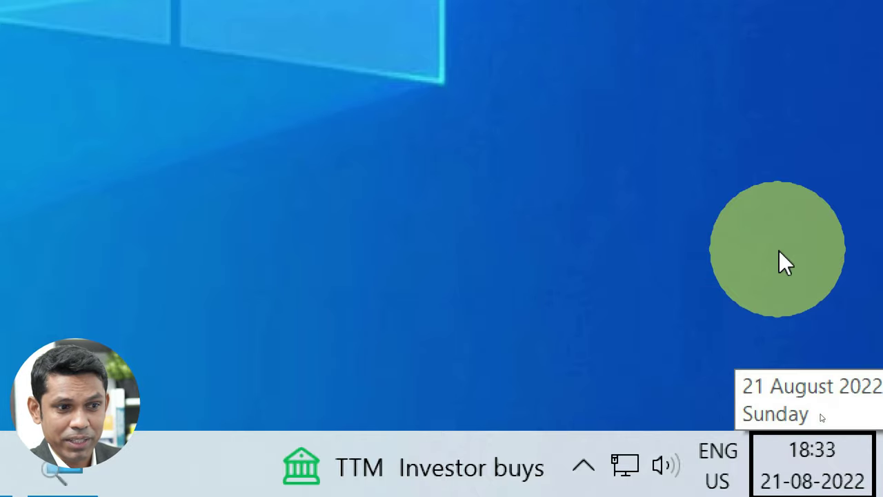
pyautogui.press('Left')
pyautogui.press('Left')
pyautogui.press('Left')
pyautogui.press('Left')
pyautogui.press('Right')
pyautogui.press('Right')
pyautogui.press('Right')
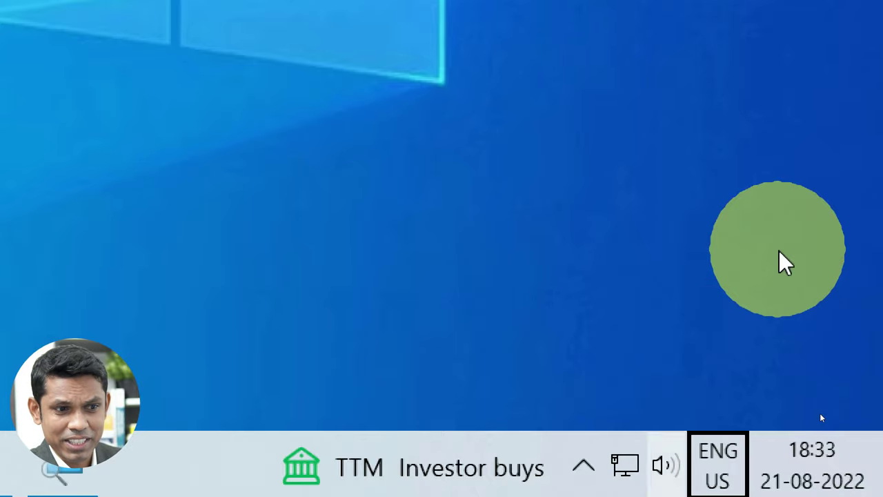
pyautogui.press('Right')
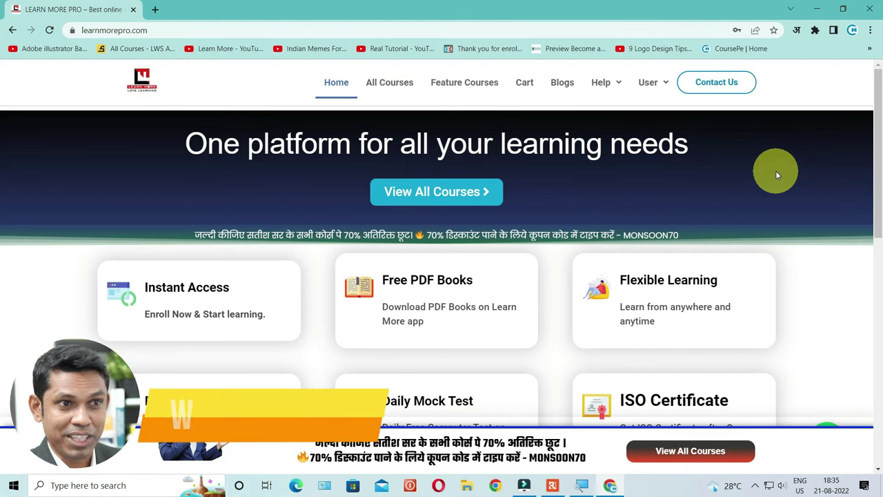
# Step: Switch the Chrome window between its restored and maximized sizes three times, ending maximized
pyautogui.press('super+Down')
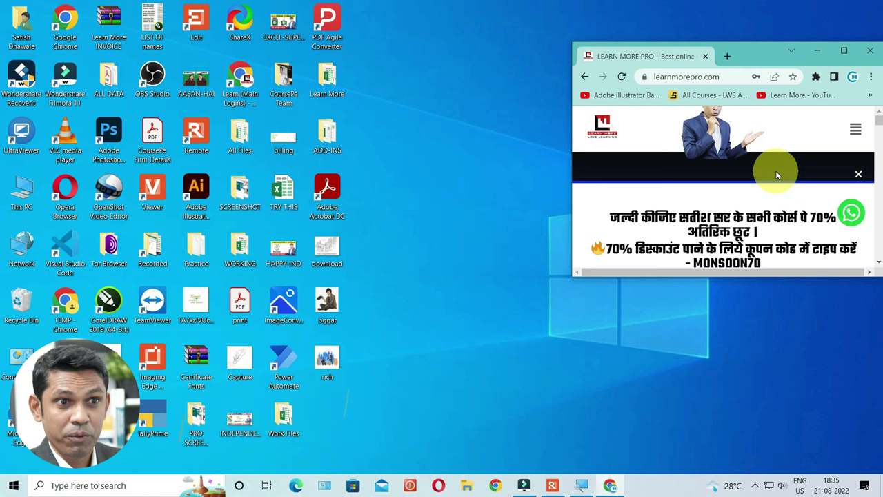
pyautogui.press('super+Up')
pyautogui.press('super+Down')
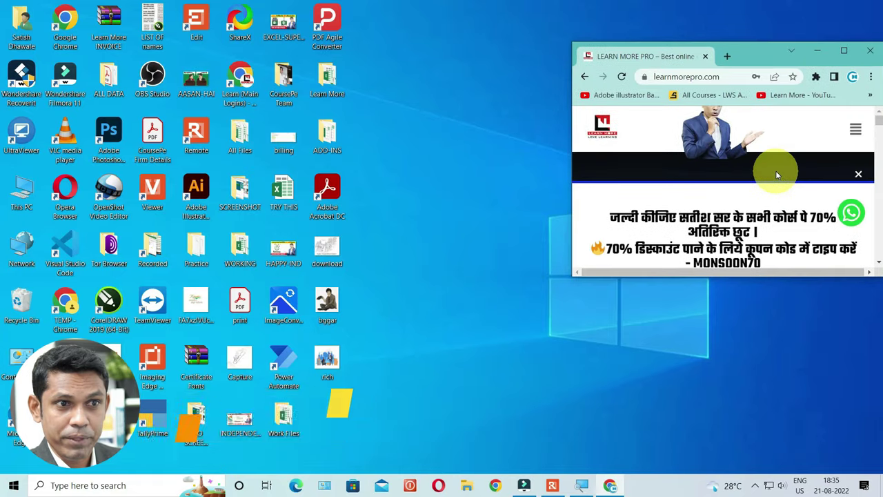
pyautogui.press('super+Up')
pyautogui.press('super+Down')
pyautogui.press('super+Up')
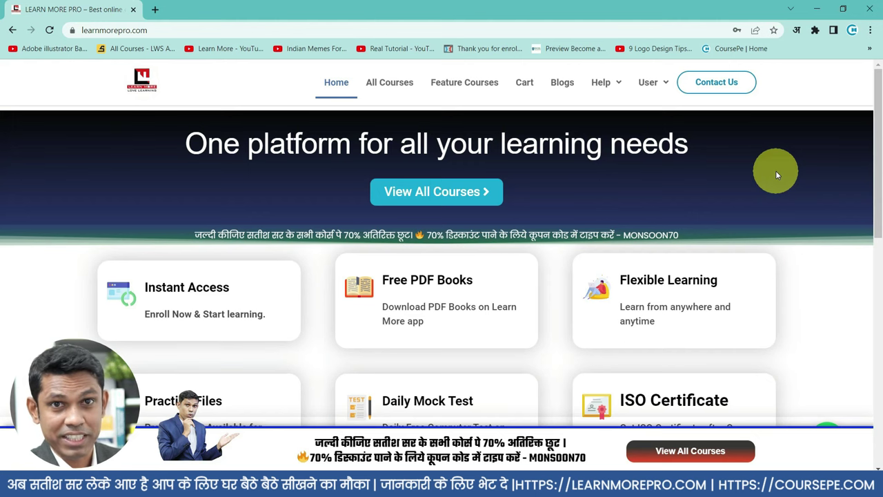
# Step: Snap the Chrome window to the left half of the screen, and maximize it again
pyautogui.press('super+Left')
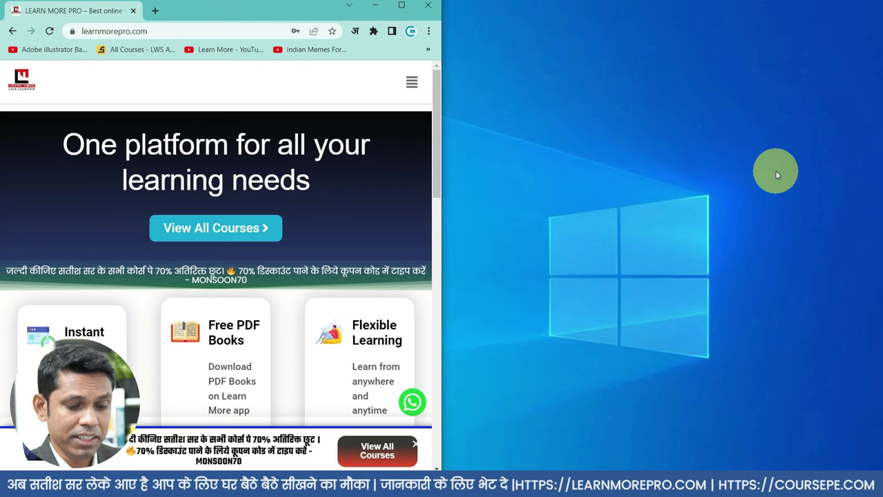
pyautogui.press('super+Up')
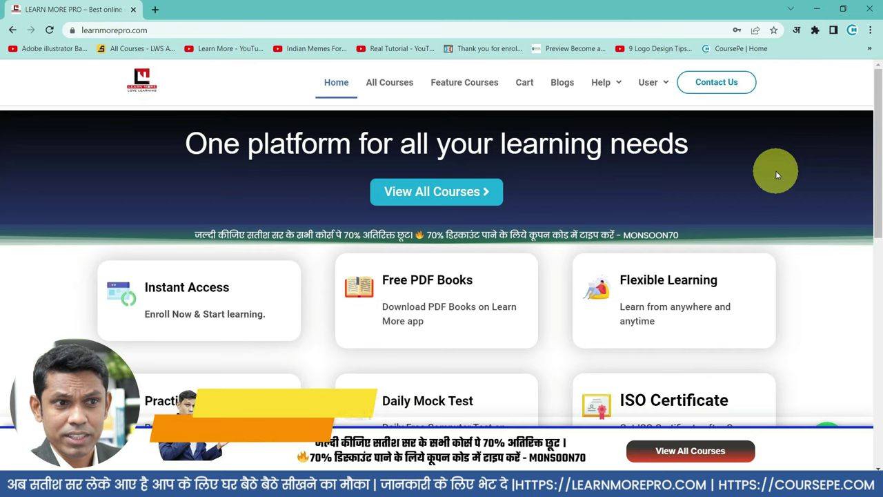
# Step: Snap the Chrome window to the right half of the screen
pyautogui.press('super+Right')
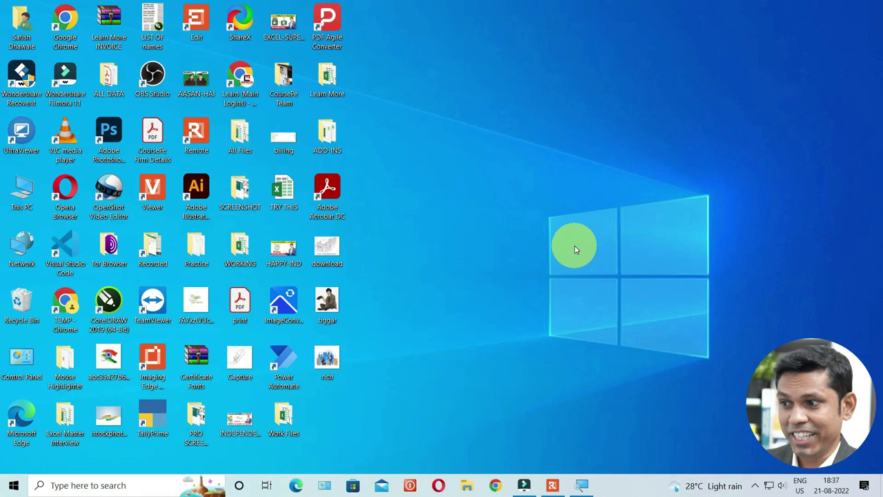
pyautogui.press('super')
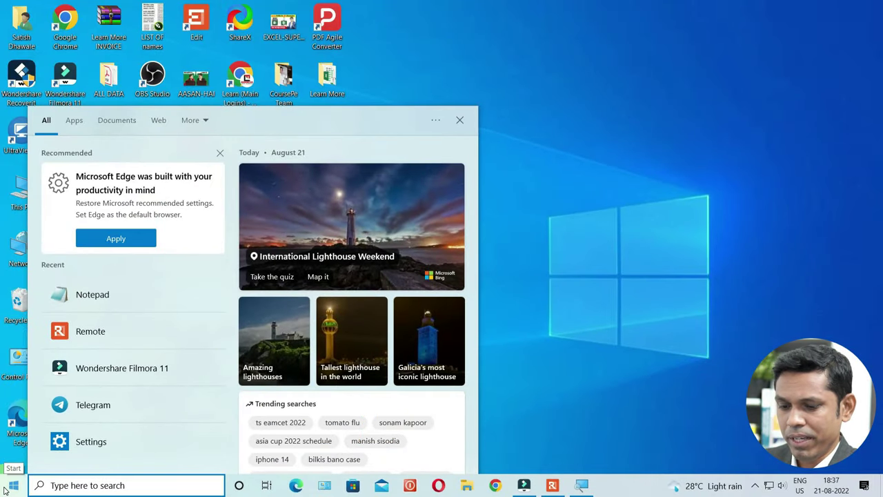
pyautogui.write('jal')
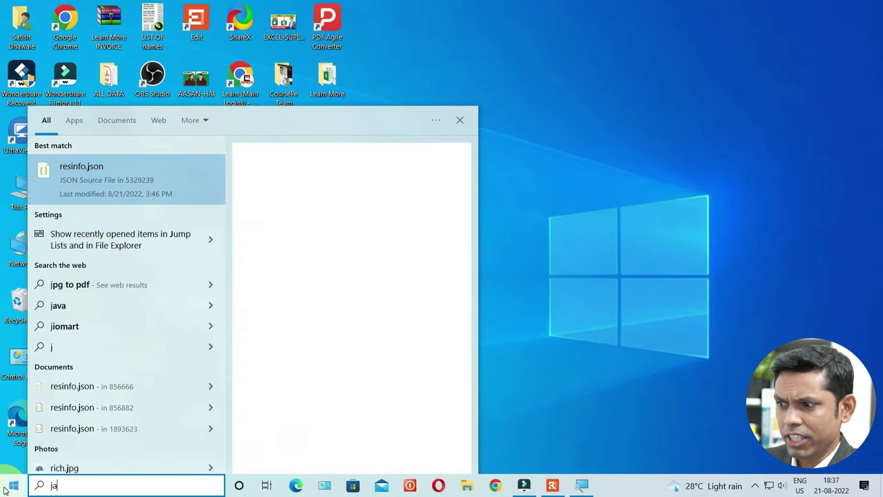
pyautogui.write('di')
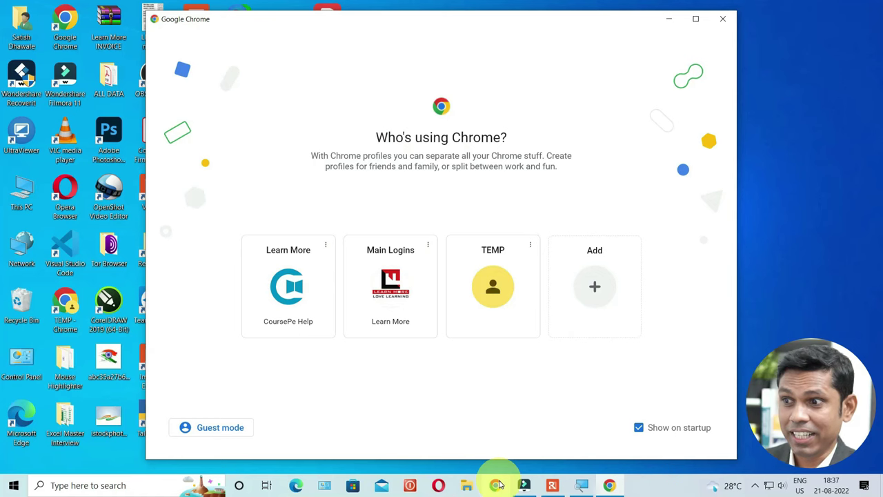
# Step: Open Microsoft Edge, and bring the Chrome profile window back in front of it at maximized size
pyautogui.click(297, 485)
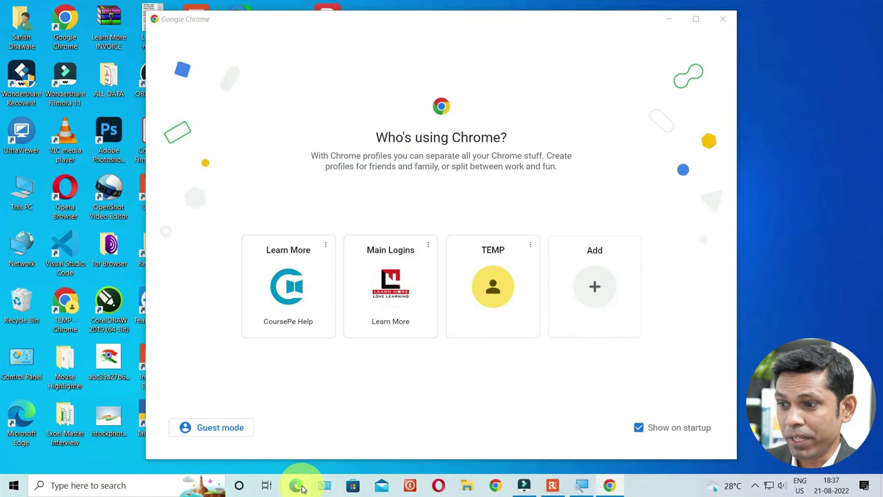
pyautogui.hotkey('alt', 'Tab')
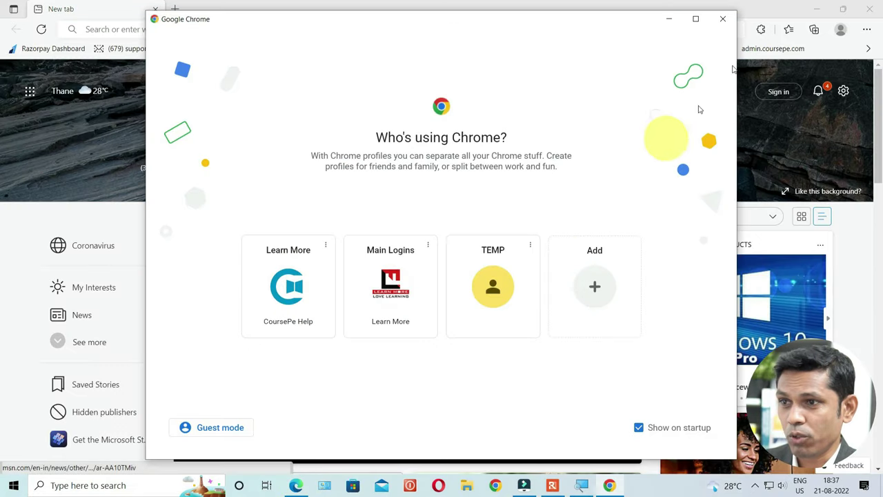
pyautogui.click(696, 19)
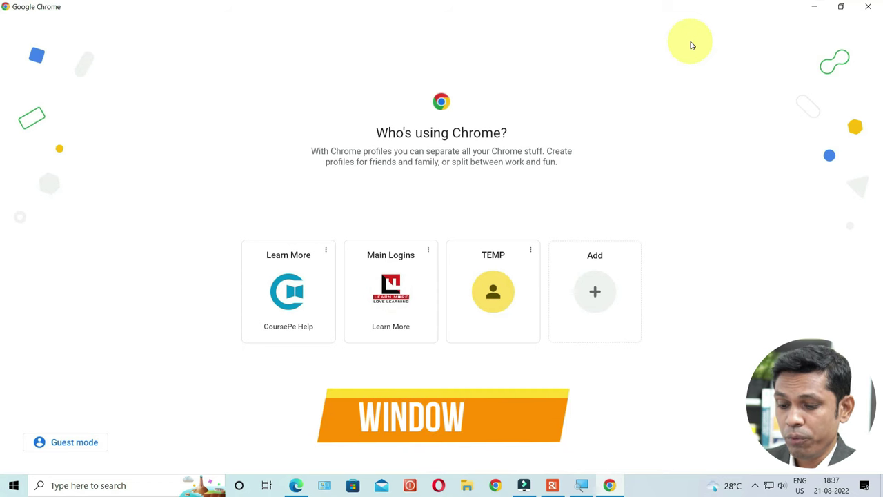
# Step: Hide all open windows to show the desktop
pyautogui.press('super+d')
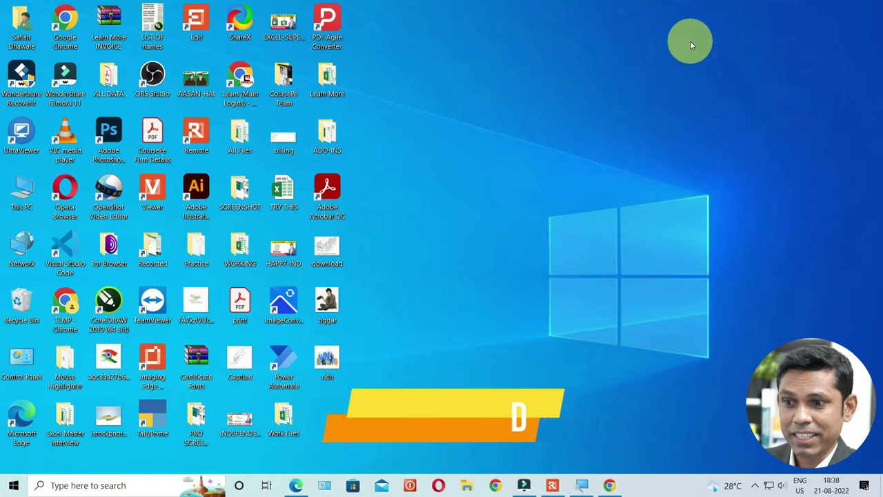
pyautogui.press('super+m')
# Step: Restore the Chrome and Microsoft Edge windows from the taskbar, and minimize all windows at once
pyautogui.click(610, 486)
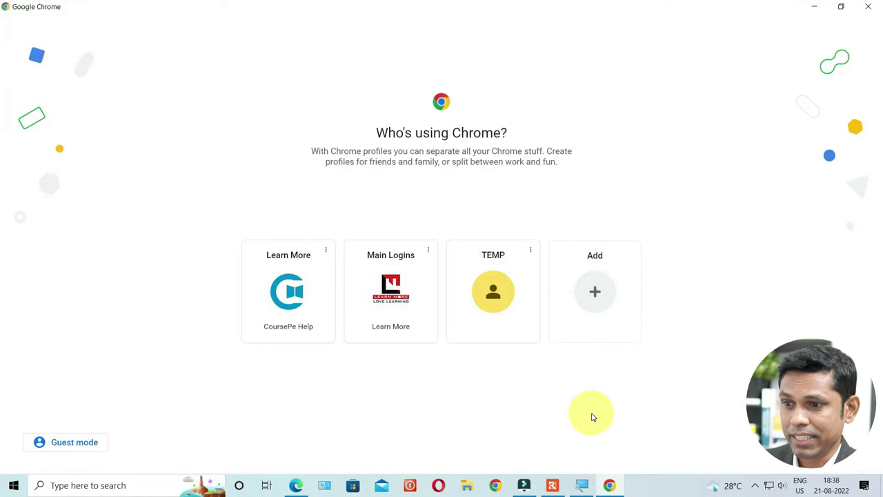
pyautogui.click(291, 488)
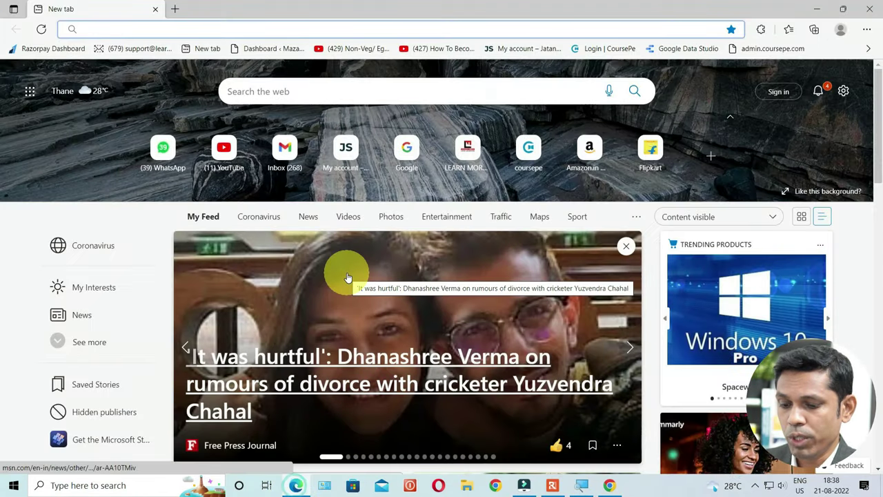
pyautogui.press('super+m')
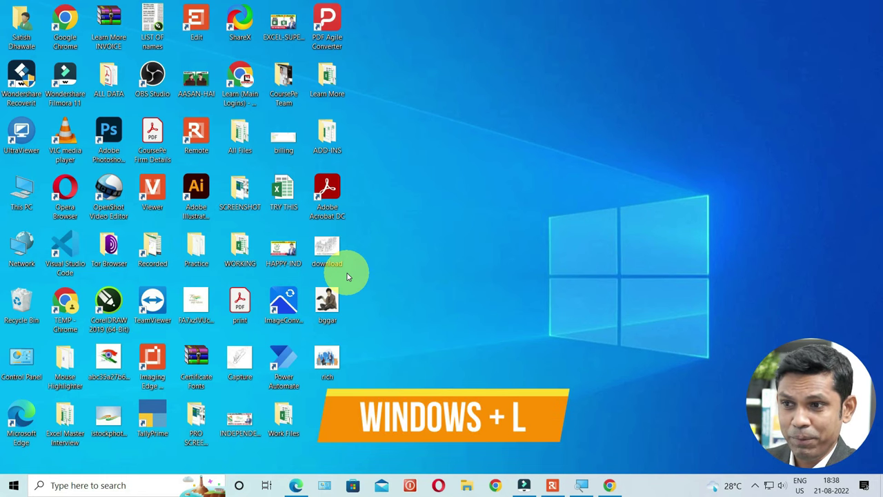
# Step: Lock the computer
pyautogui.press('super+l')
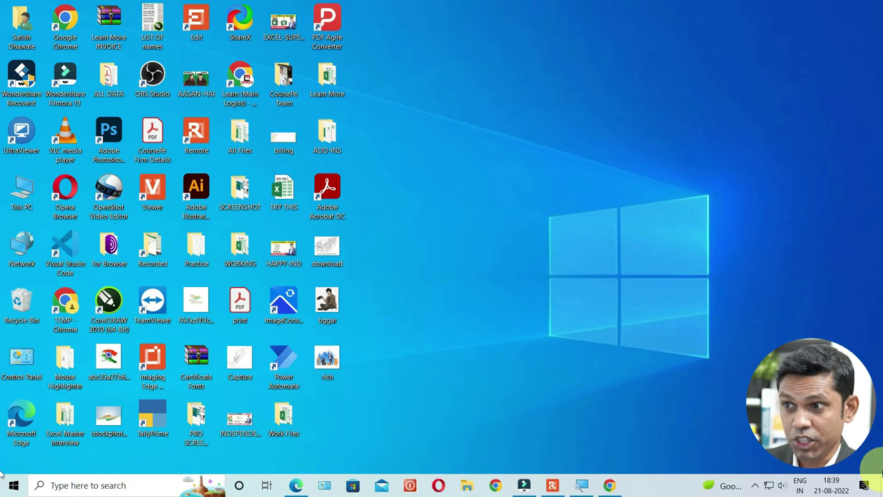
# Step: View all open windows and virtual desktops in Task View, and return to the desktop
pyautogui.press('super+Tab')
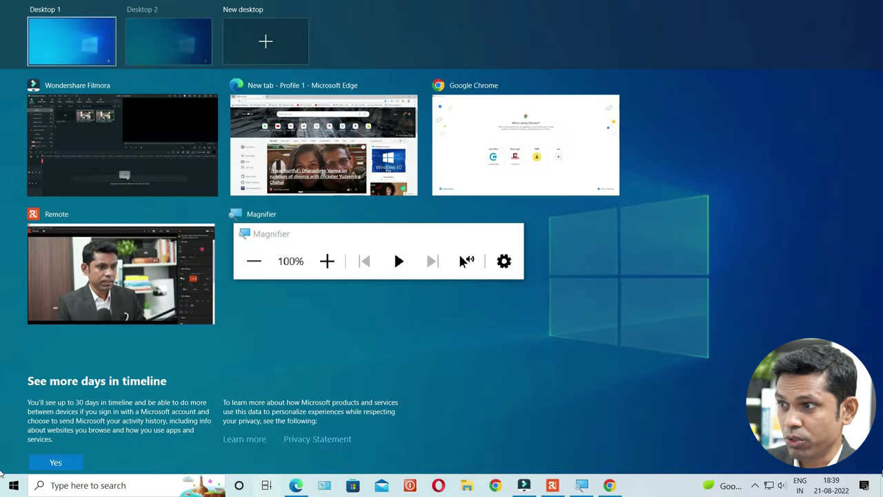
pyautogui.press('super+Tab')
pyautogui.click(641, 372)
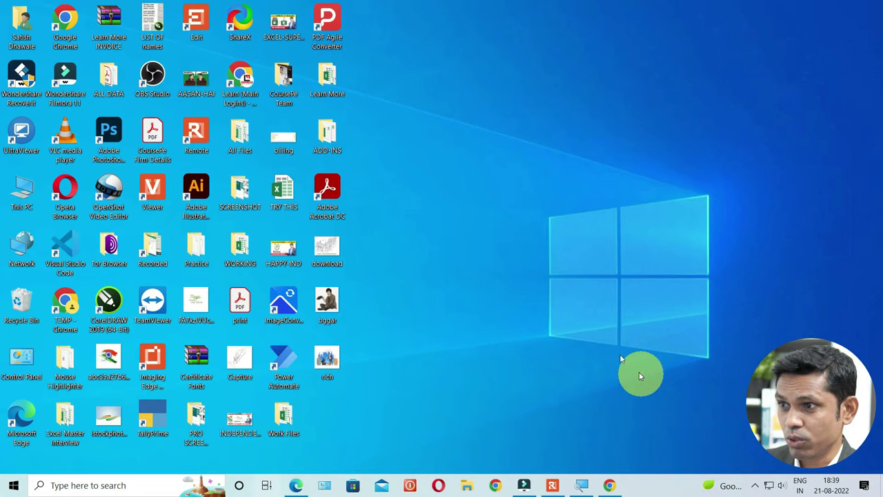
# Step: Switch to the Remote, Wondershare Filmora and Microsoft Edge windows in turn through Task View
pyautogui.press('super+Tab')
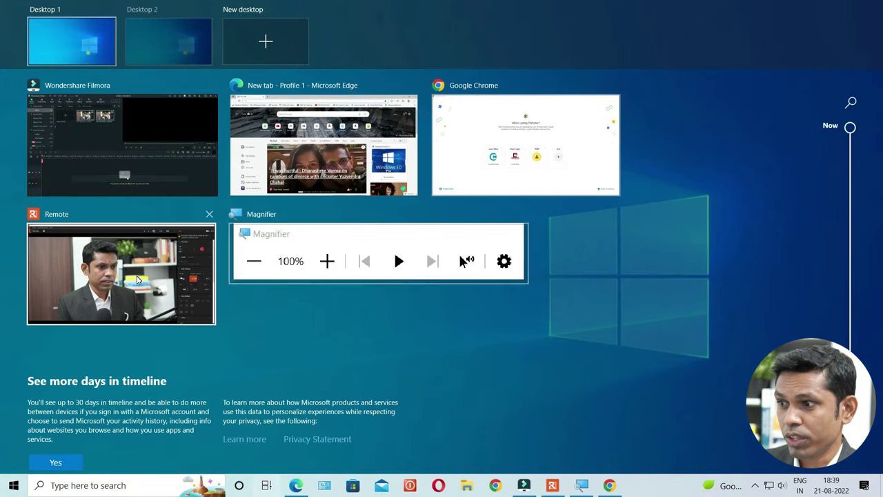
pyautogui.click(144, 278)
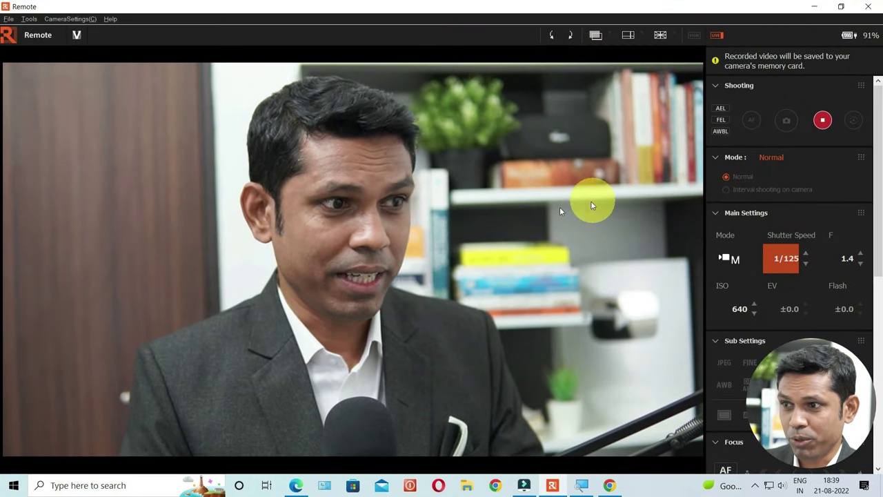
pyautogui.press('super+Tab')
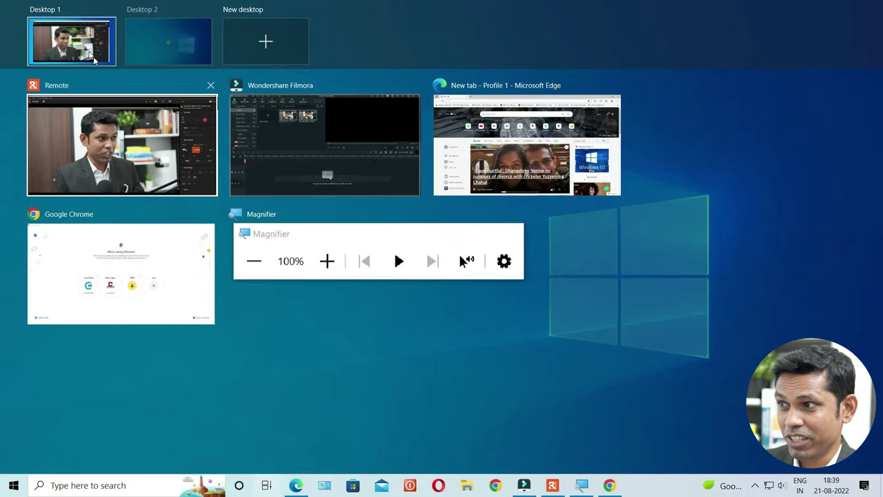
pyautogui.click(290, 175)
pyautogui.press('super+Tab')
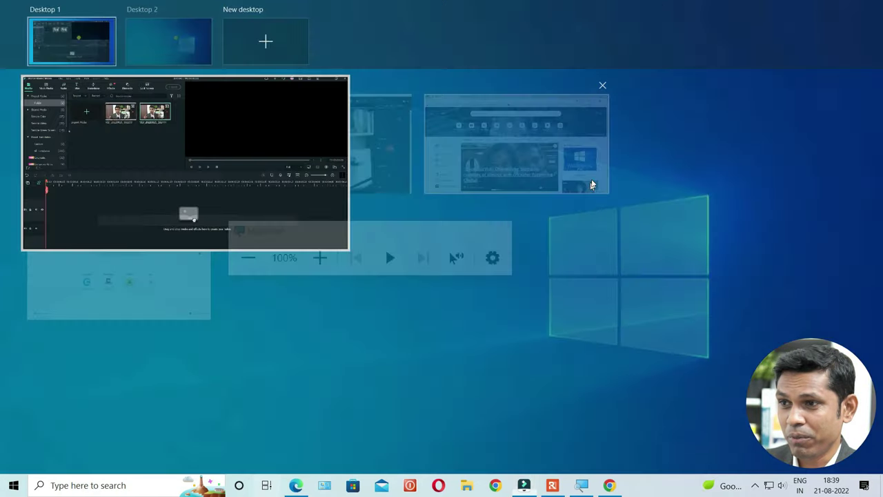
pyautogui.click(531, 164)
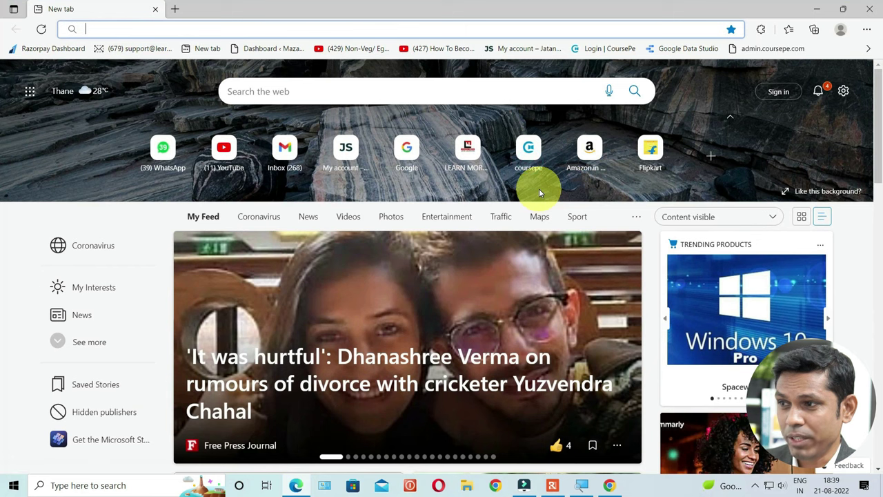
# Step: Show the virtual desktops in Task View and switch to Desktop 1
pyautogui.press('super+Tab')
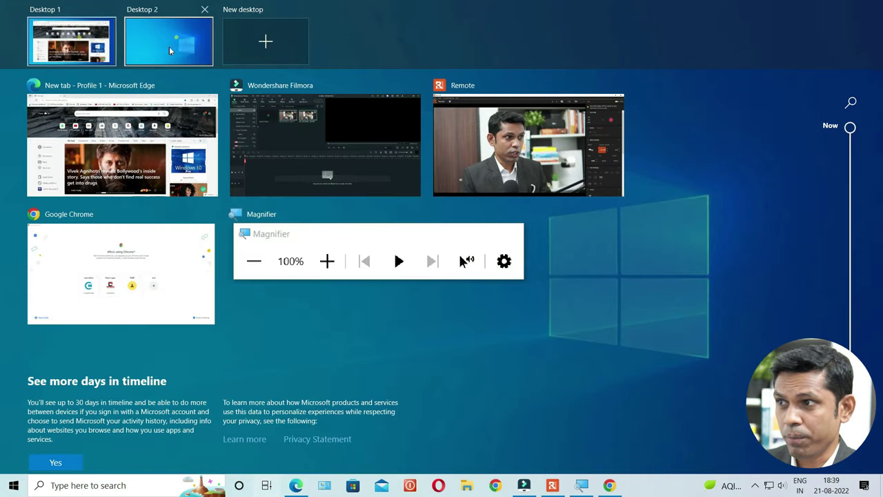
pyautogui.click(64, 45)
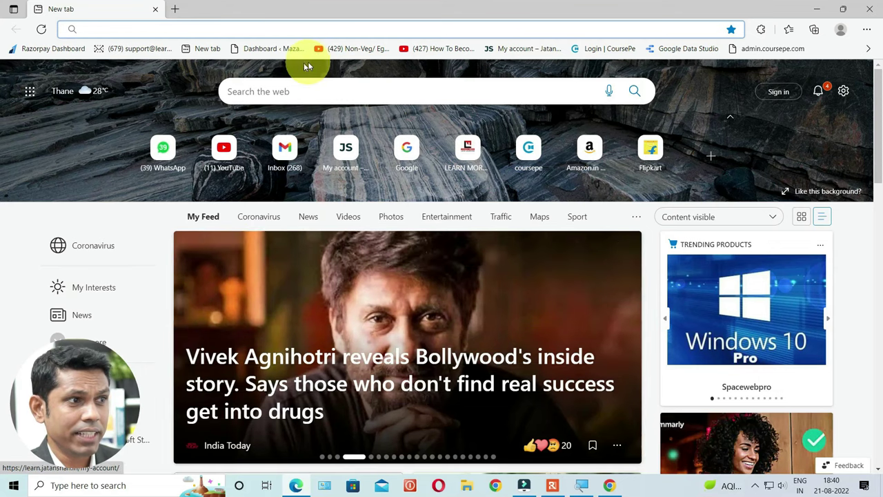
# Step: Go to learnmoreindia.in in Edge and open its article on the MS Excel Substitute Function
pyautogui.write('learn')
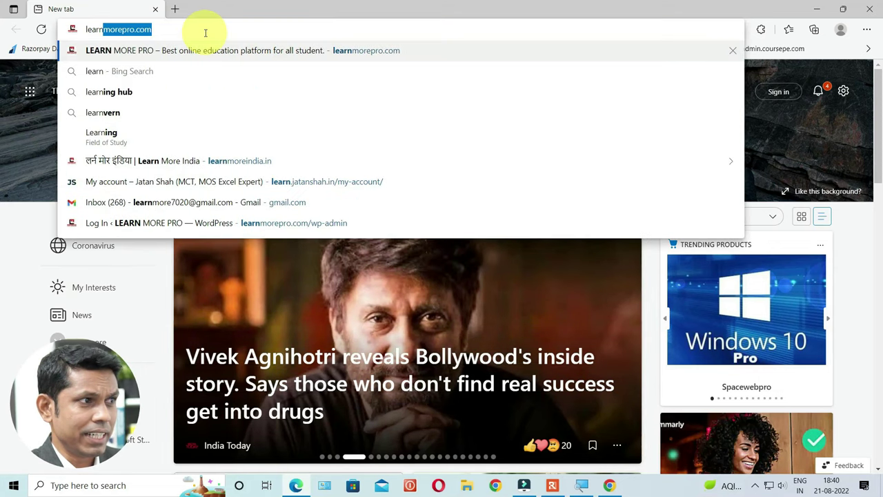
pyautogui.write('moreindi')
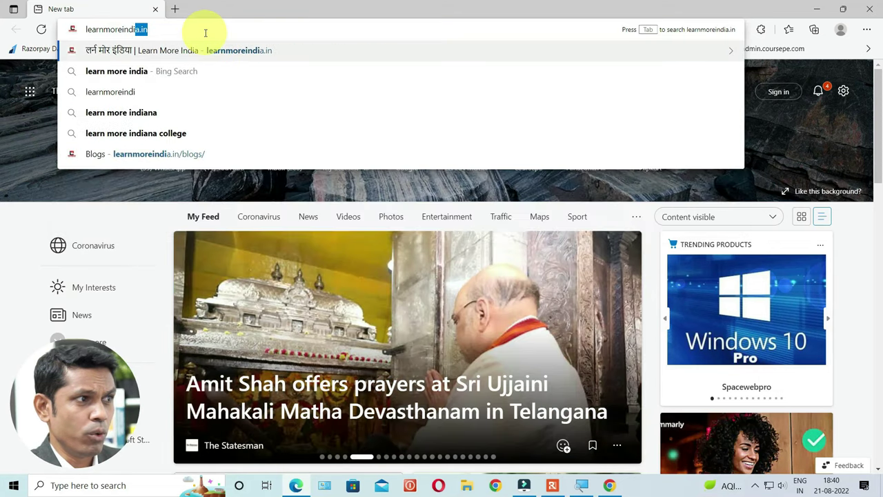
pyautogui.press('Return')
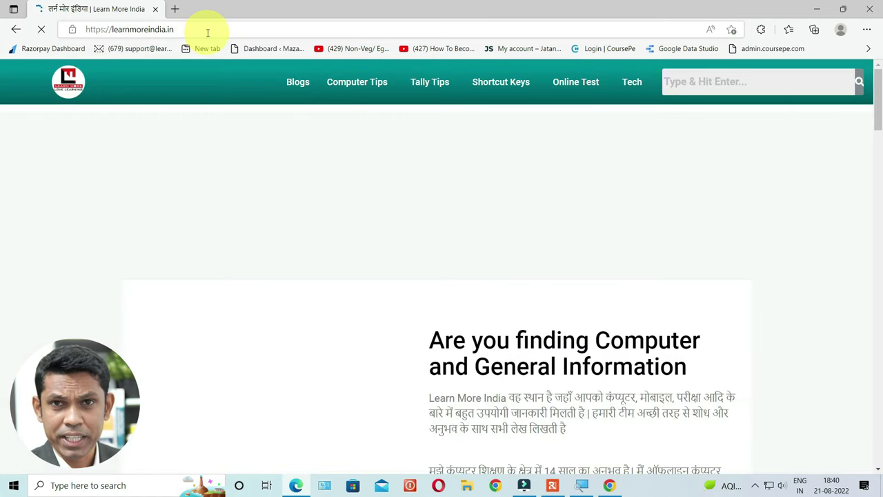
pyautogui.moveTo(345, 143)
pyautogui.scroll(-5, 449, 197)
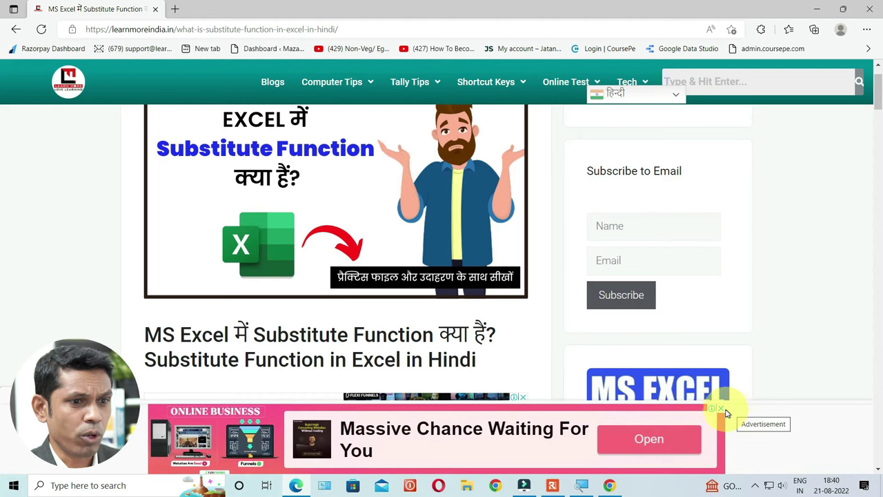
# Step: Dismiss the banner advertisement and select the paragraph explaining the Substitute function above the "Also Read" link
pyautogui.click(720, 412)
pyautogui.scroll(-5, 412, 340)
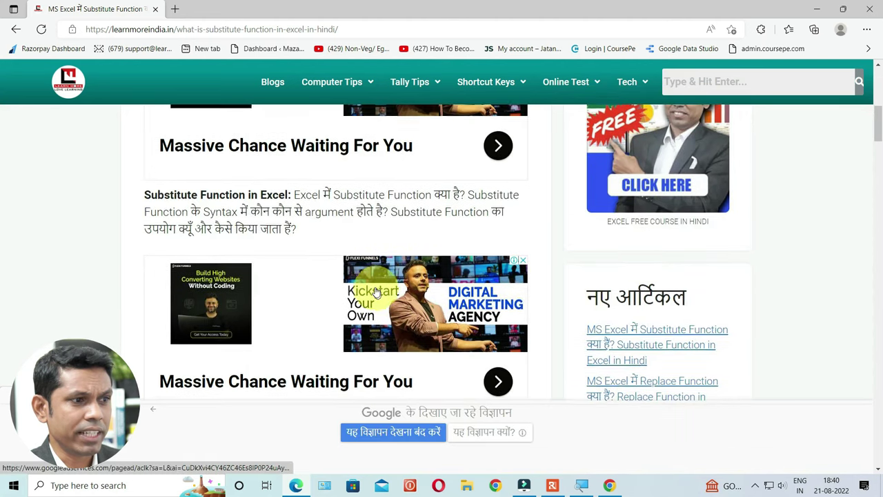
pyautogui.scroll(-3, 385, 306)
pyautogui.scroll(-5, 367, 276)
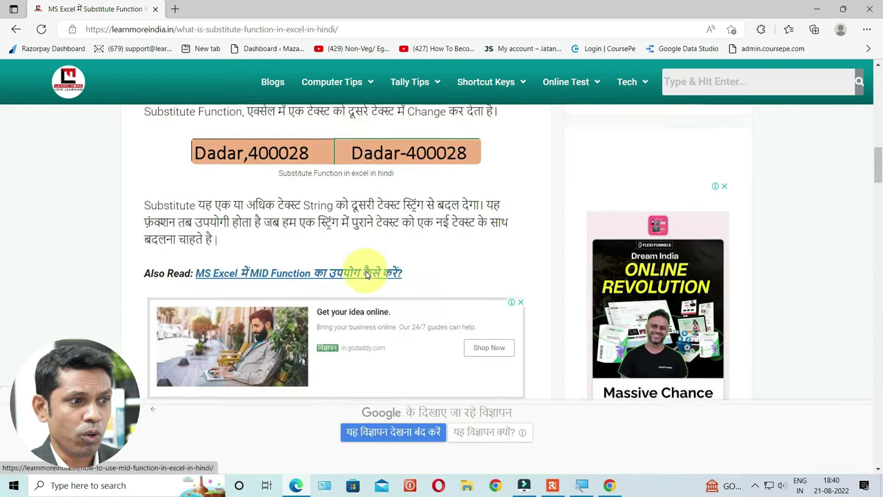
pyautogui.moveTo(147, 192); pyautogui.dragTo(222, 226)
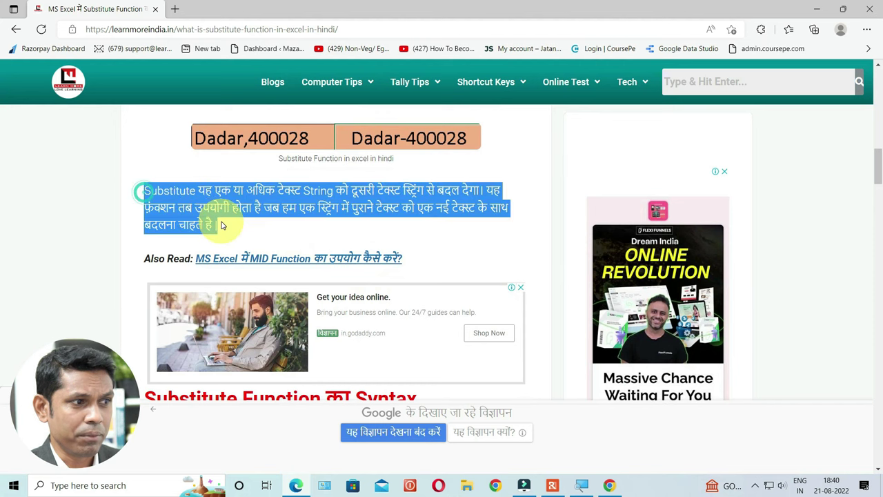
# Step: Copy the Text and old_text argument descriptions from the Substitute Function syntax section
pyautogui.scroll(-3, 221, 226)
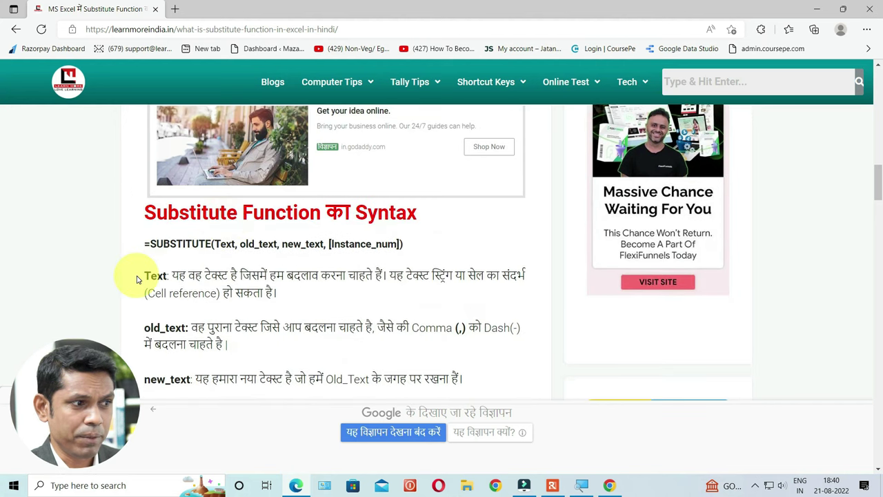
pyautogui.moveTo(143, 269); pyautogui.dragTo(238, 345)
pyautogui.rightClick(252, 324)
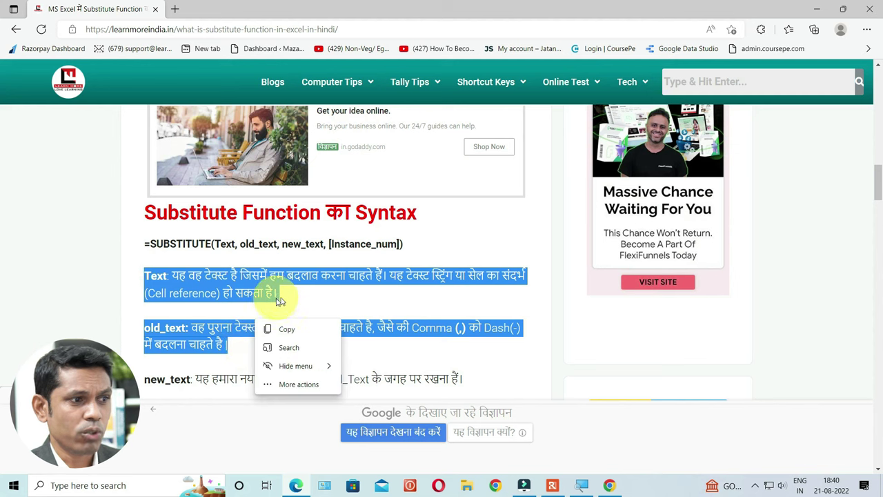
pyautogui.click(280, 330)
# Step: Clear the text selection and open the Windows clipboard history
pyautogui.click(292, 299)
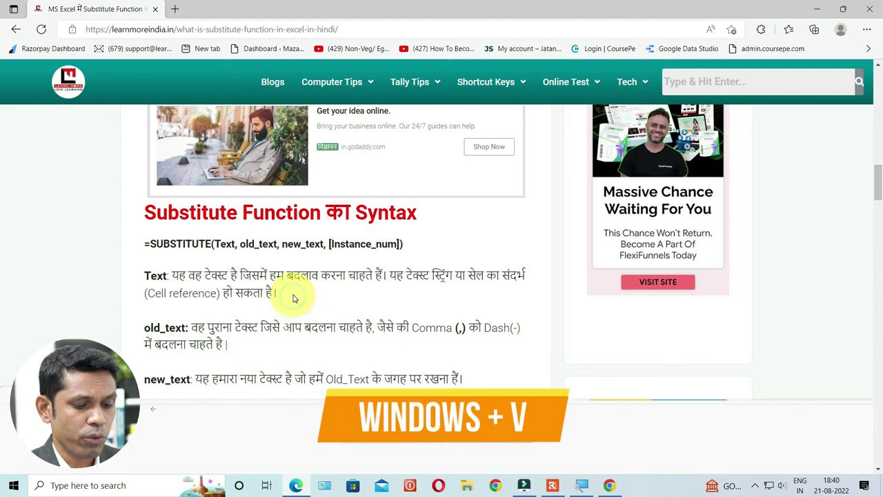
pyautogui.press('super+v')
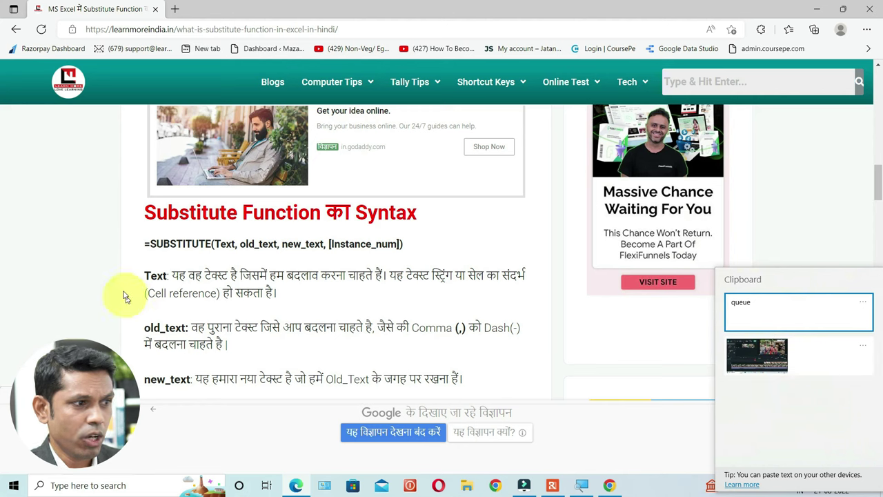
# Step: Copy the Text and old_text descriptions and the sentence below Example 1, and review the copied passages in the clipboard history
pyautogui.moveTo(280, 294); pyautogui.dragTo(140, 277)
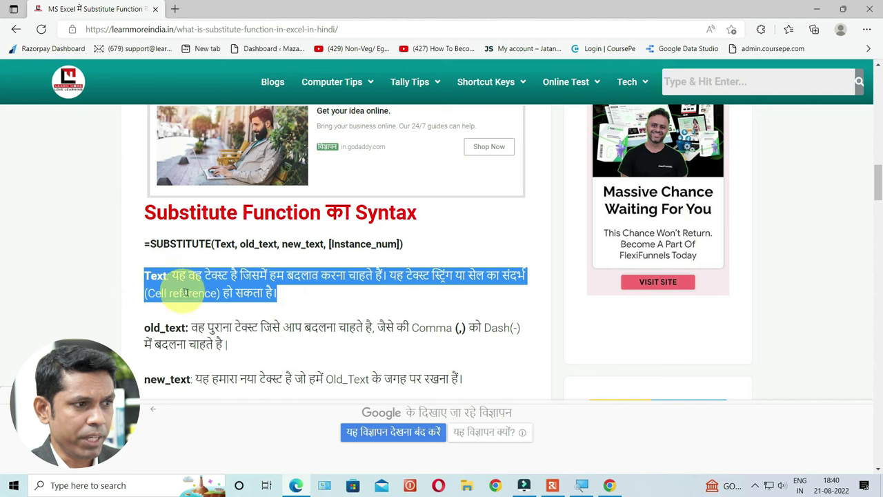
pyautogui.click(236, 347)
pyautogui.moveTo(233, 352); pyautogui.dragTo(125, 327)
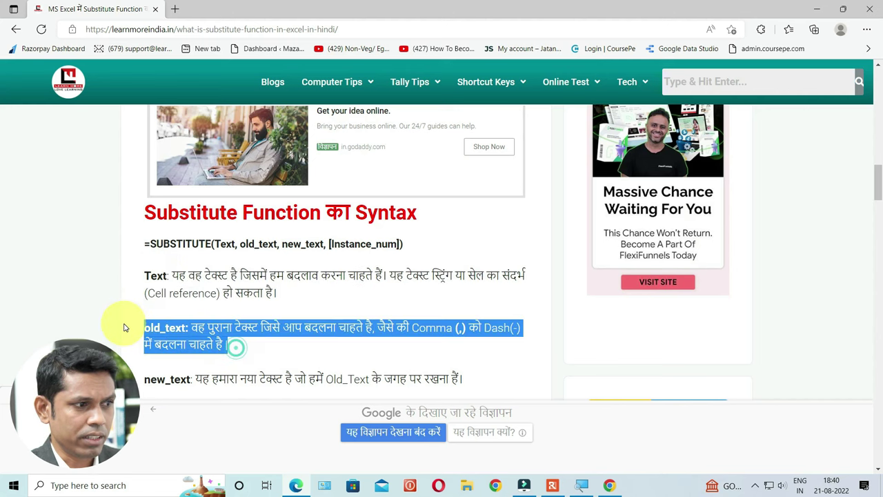
pyautogui.scroll(-10, 200, 325)
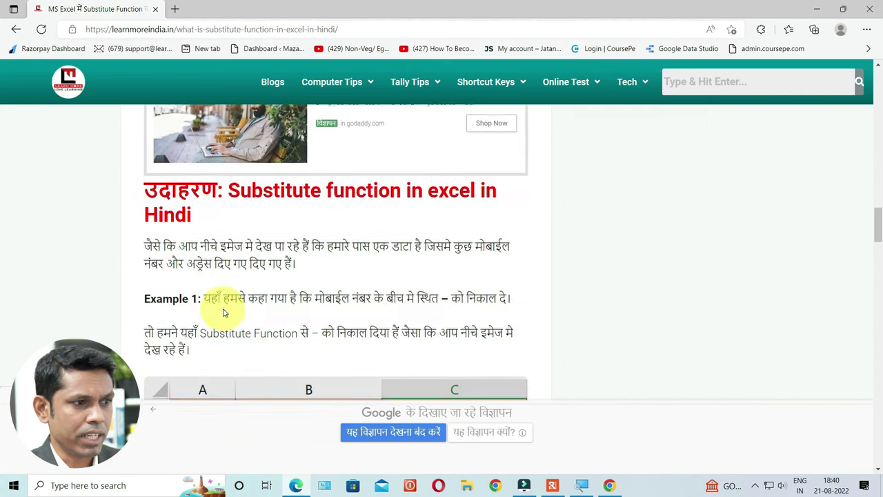
pyautogui.moveTo(209, 228); pyautogui.dragTo(151, 212)
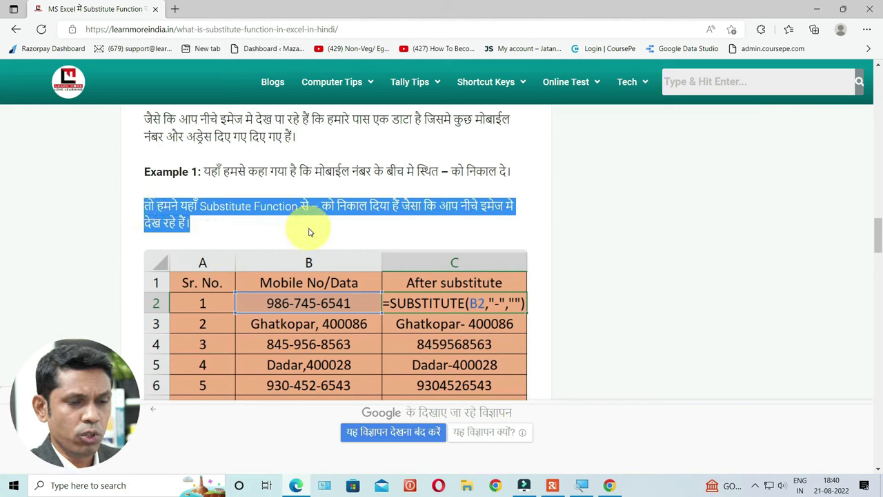
pyautogui.press('super+v')
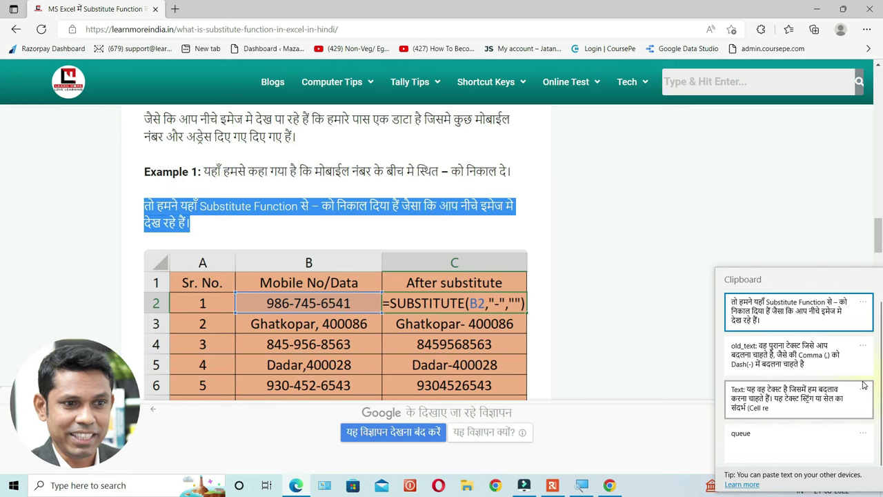
pyautogui.press('Escape')
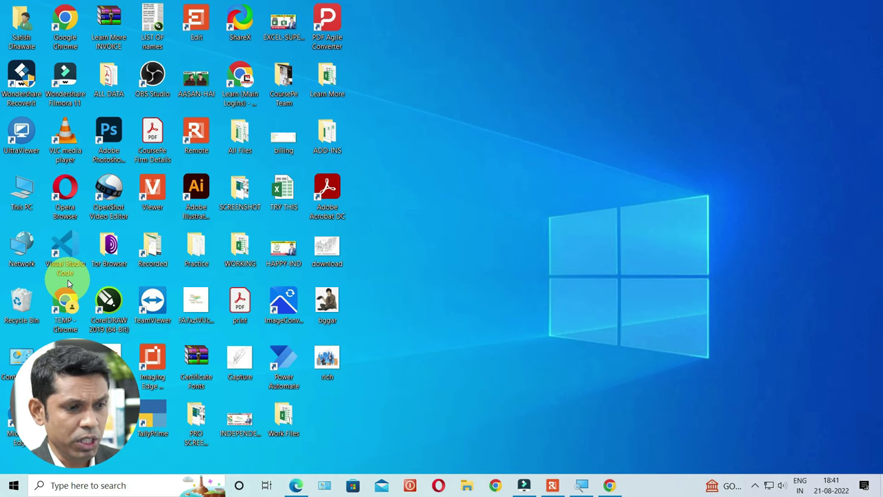
# Step: Open a File Explorer window and maximize it
pyautogui.press('super+e')
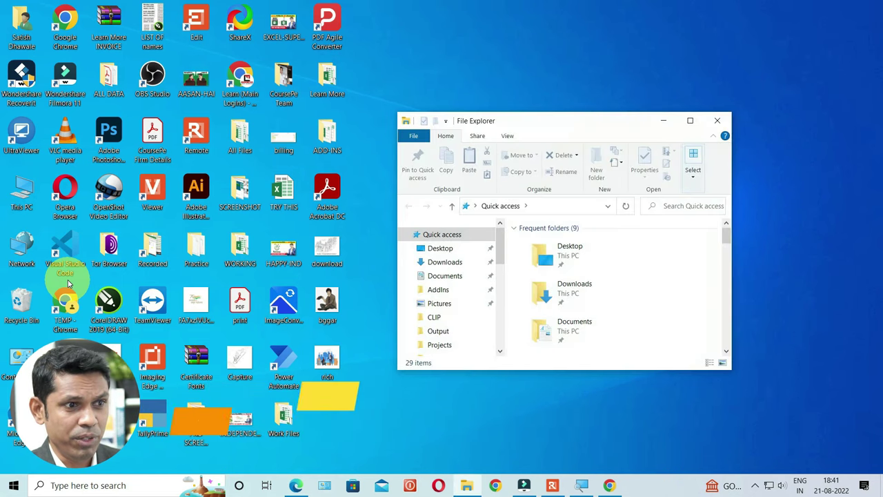
pyautogui.click(690, 120)
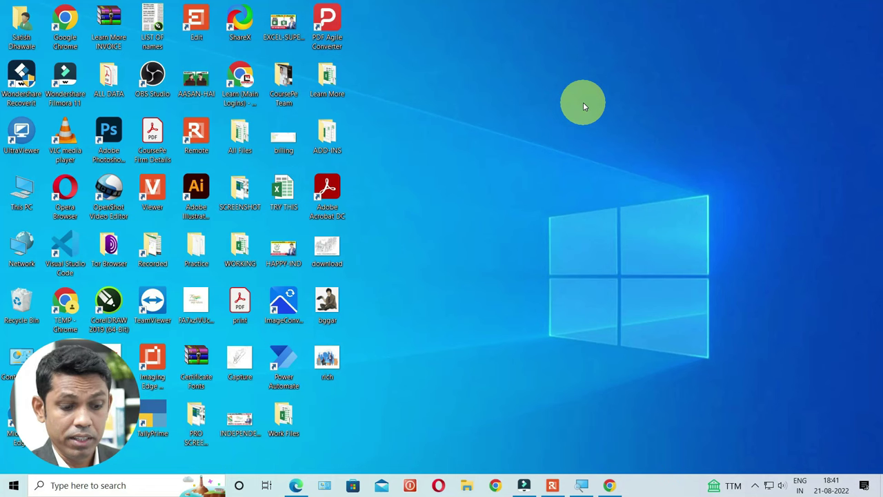
# Step: Bring up the Project display options, review PC screen only, Duplicate, Extend and Second screen only, and dismiss them without choosing one
pyautogui.press('super+p')
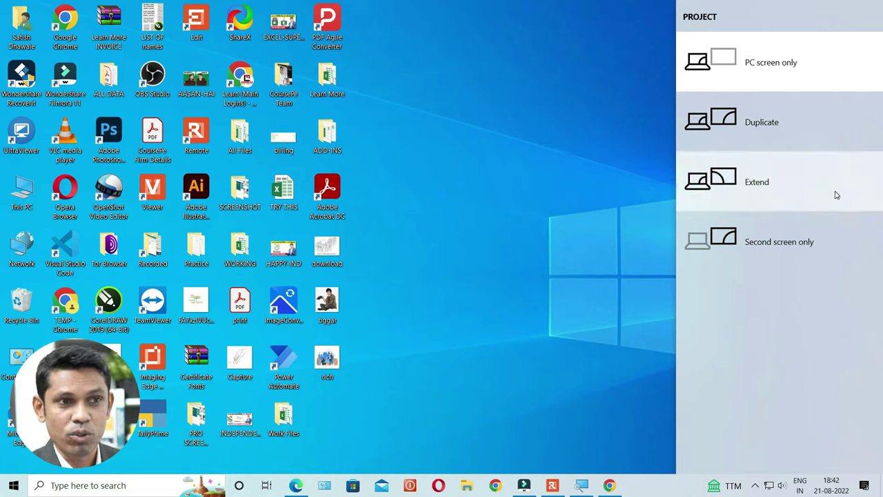
pyautogui.click(572, 188)
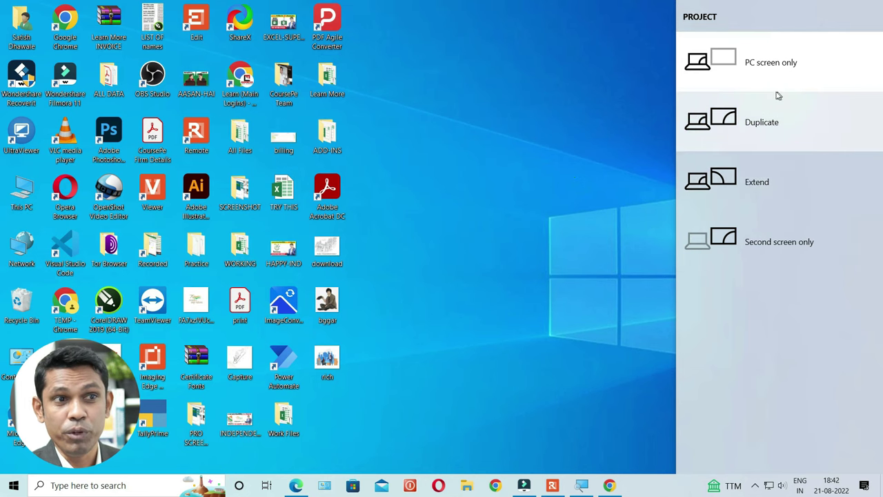
pyautogui.click(523, 183)
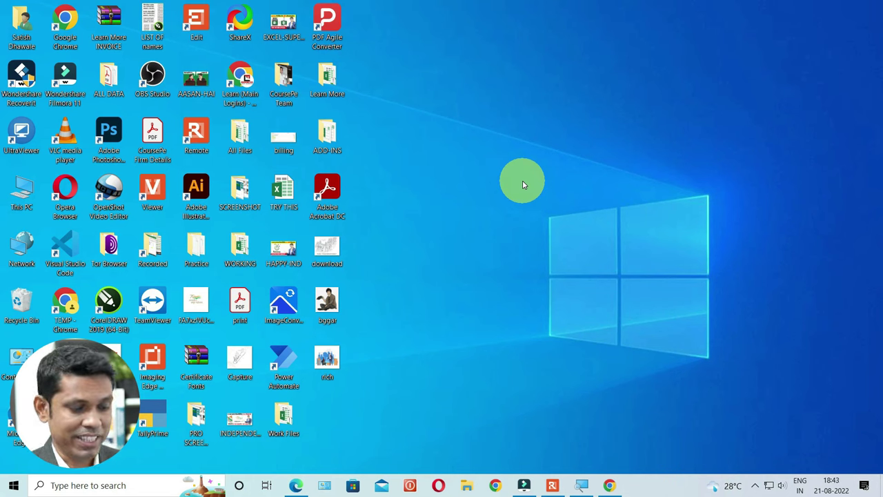
# Step: Capture a fullscreen snip of the desktop from the Windows Ink Workspace
pyautogui.press('super+w')
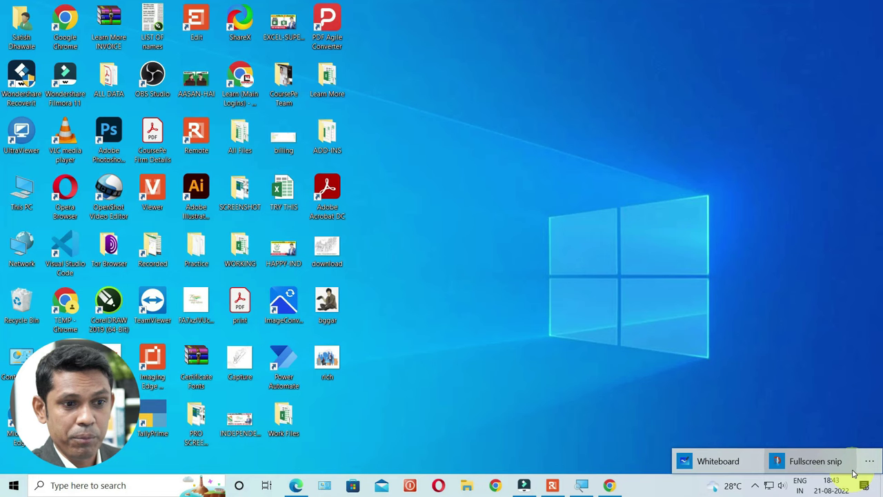
pyautogui.click(799, 463)
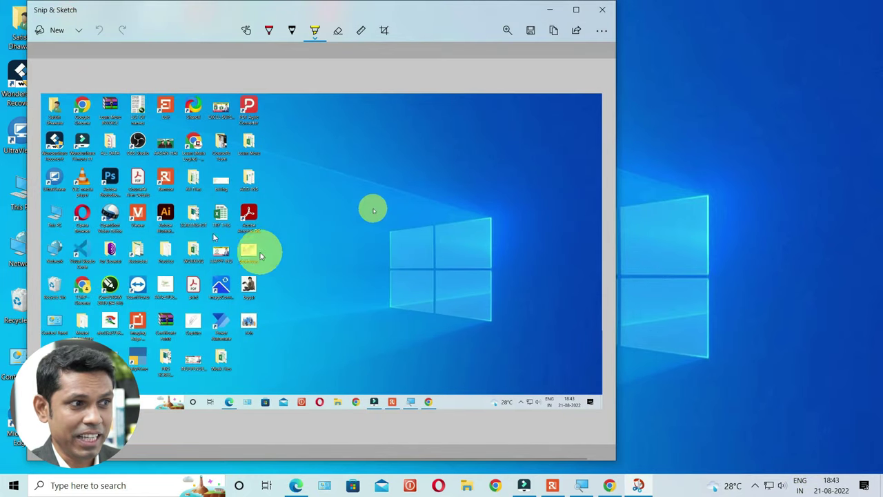
# Step: Mark the snip with yellow highlighter strokes down the last column of desktop icons and across the upper icon rows
pyautogui.click(314, 31)
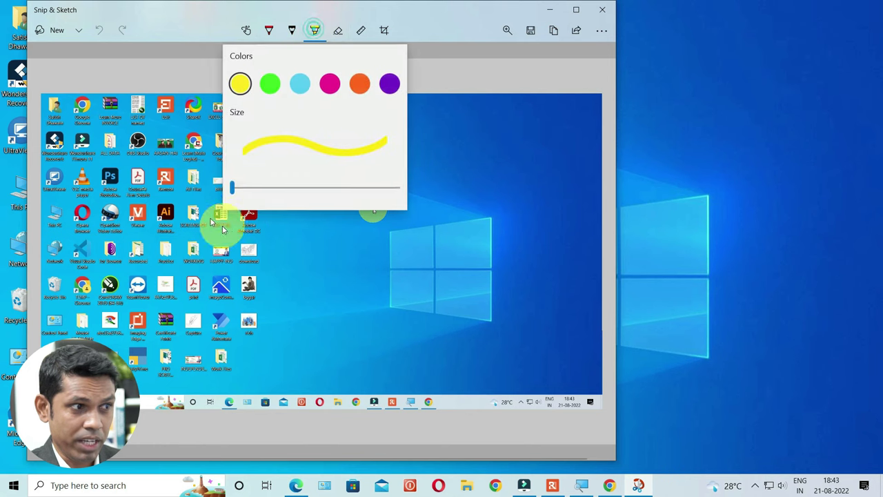
pyautogui.click(257, 207)
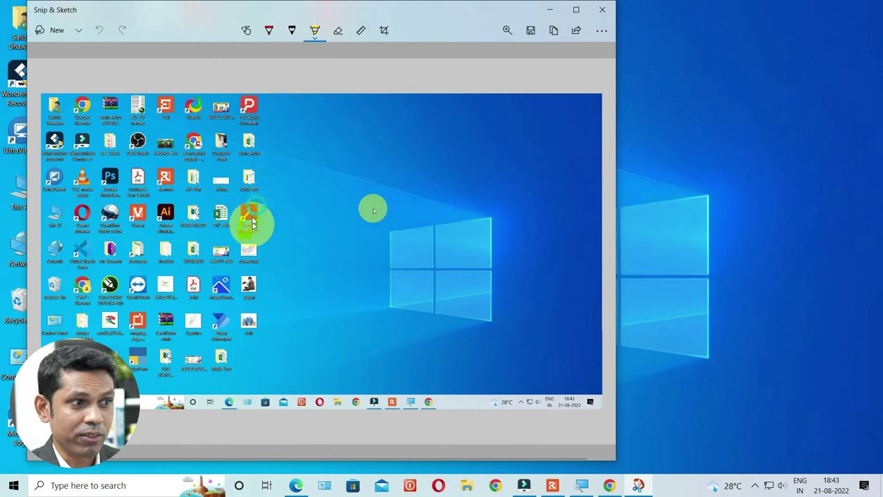
pyautogui.moveTo(246, 222); pyautogui.dragTo(251, 311)
pyautogui.moveTo(370, 100); pyautogui.dragTo(165, 148)
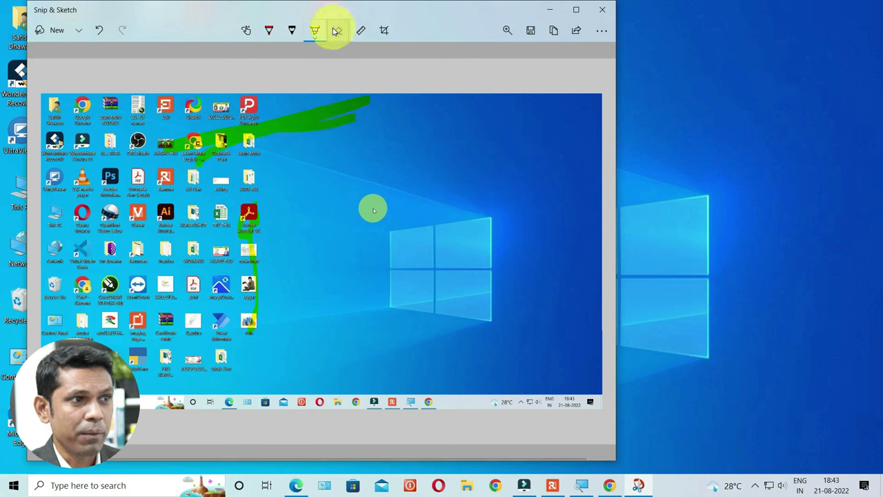
# Step: Erase the highlighter strokes from the snip and draw a short downward stroke over the icons with the ballpoint pen
pyautogui.click(337, 30)
pyautogui.click(293, 129)
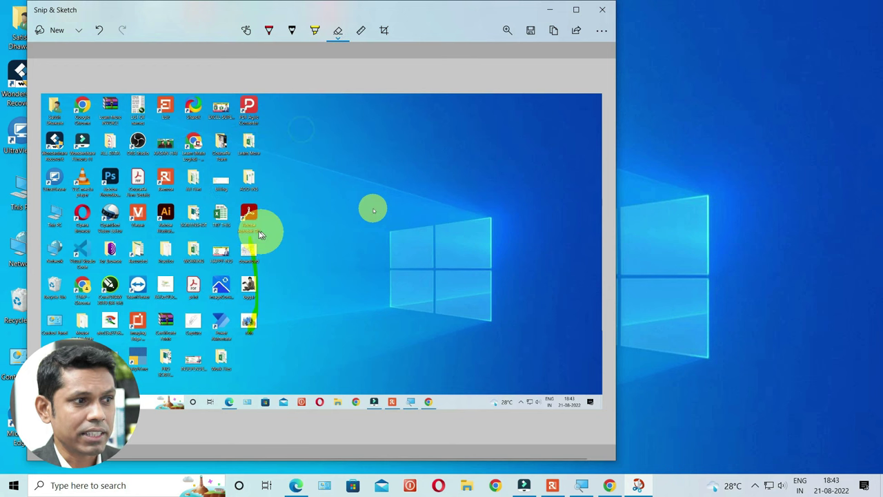
pyautogui.moveTo(260, 231); pyautogui.dragTo(246, 261)
pyautogui.click(268, 30)
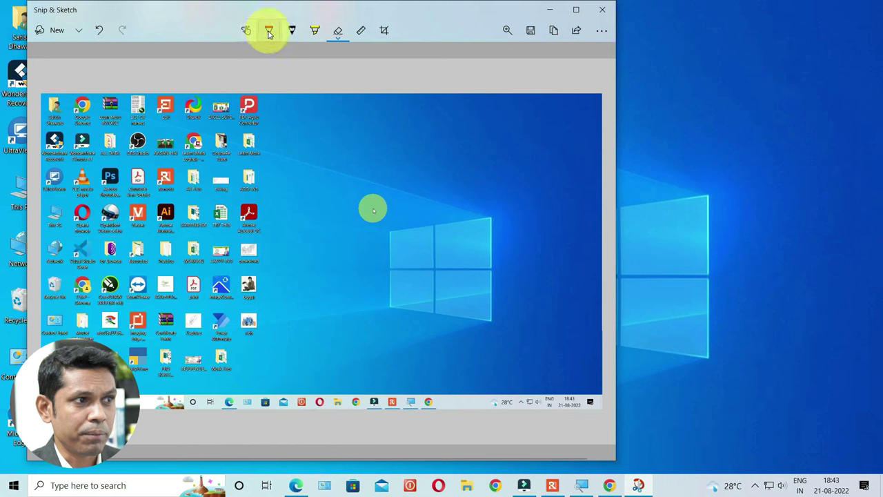
pyautogui.moveTo(241, 173)
pyautogui.mouseDown()
pyautogui.moveTo(269, 178)
pyautogui.moveTo(241, 194)
pyautogui.mouseUp()
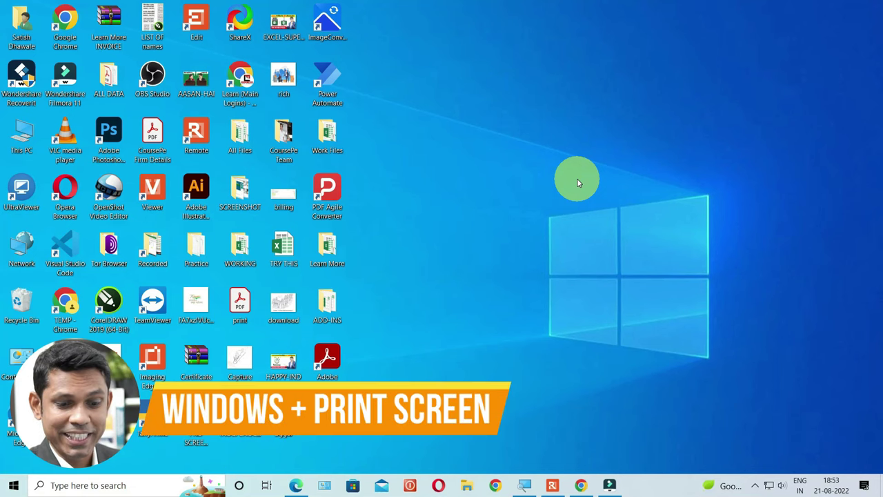
# Step: Save a full-screen screenshot of the desktop and find the newest file in the Screenshots folder under Pictures
pyautogui.press('super+Print')
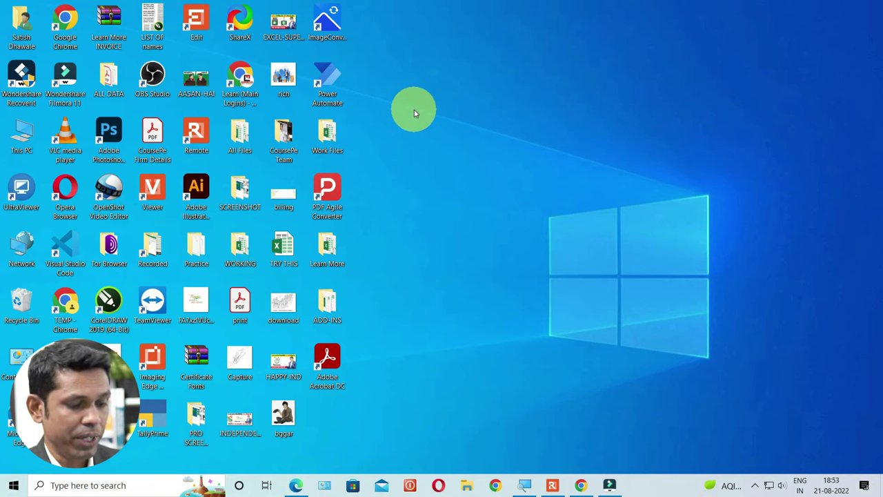
pyautogui.press('super+e')
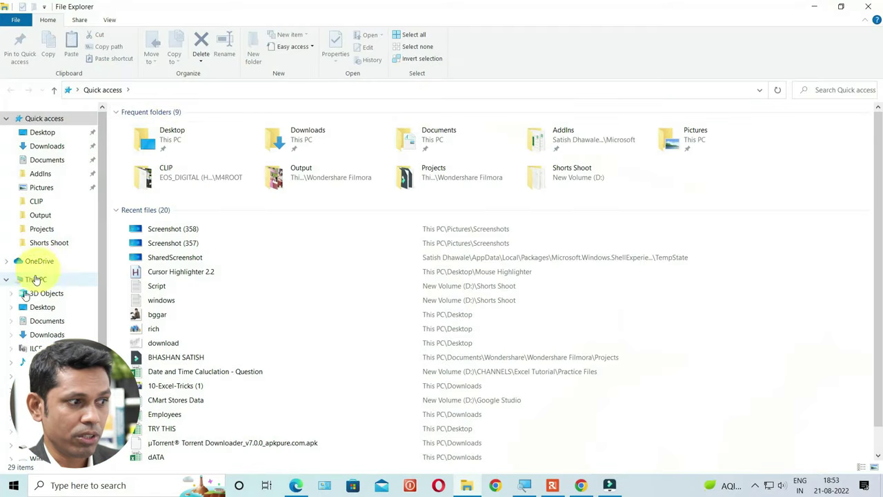
pyautogui.click(41, 187)
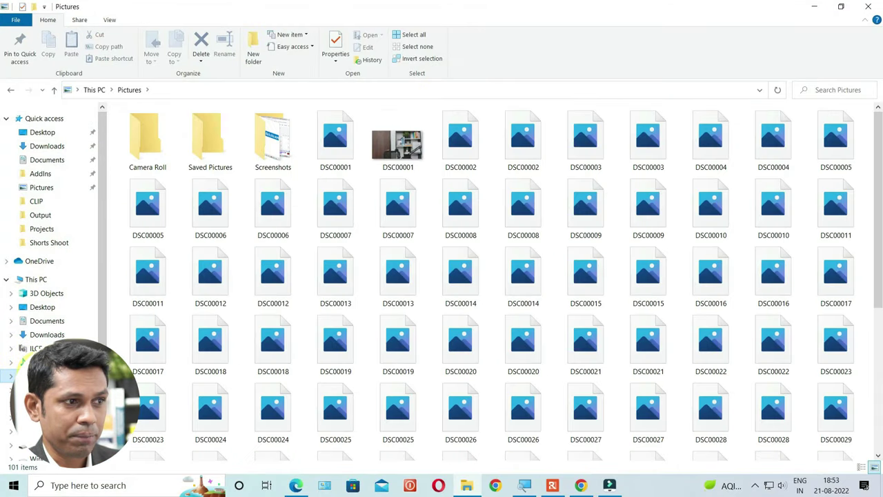
pyautogui.doubleClick(263, 148)
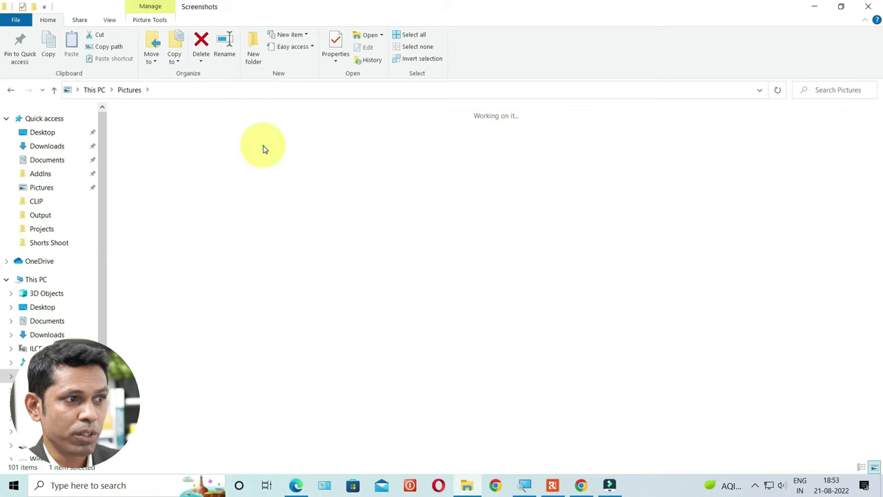
pyautogui.scroll(-10, 529, 306)
pyautogui.scroll(-10, 685, 380)
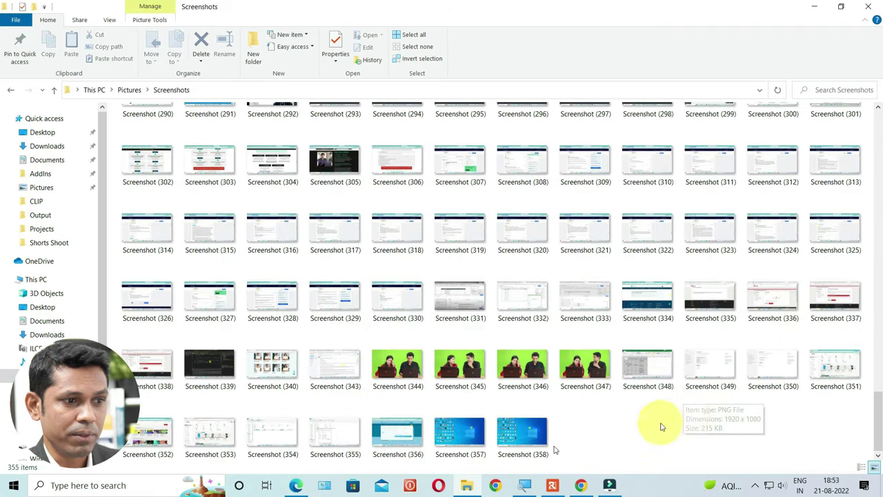
# Step: View the newest screenshot in the image viewer, and close both the image and File Explorer
pyautogui.doubleClick(524, 441)
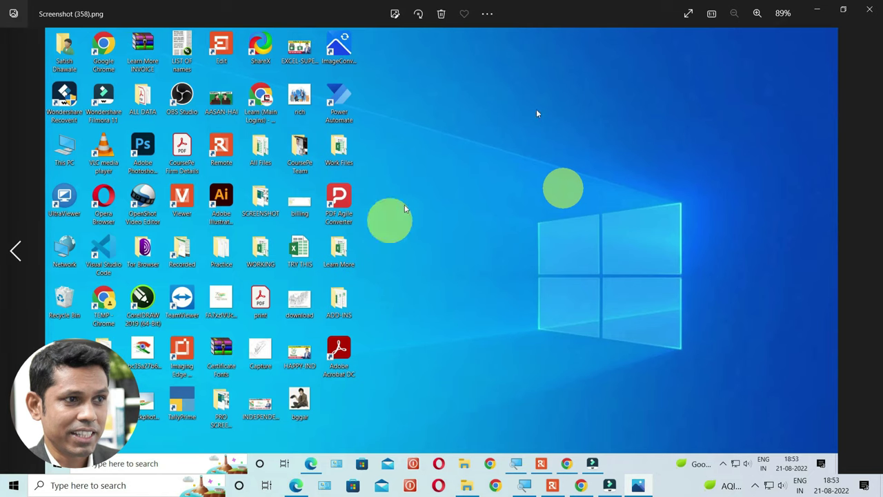
pyautogui.click(872, 13)
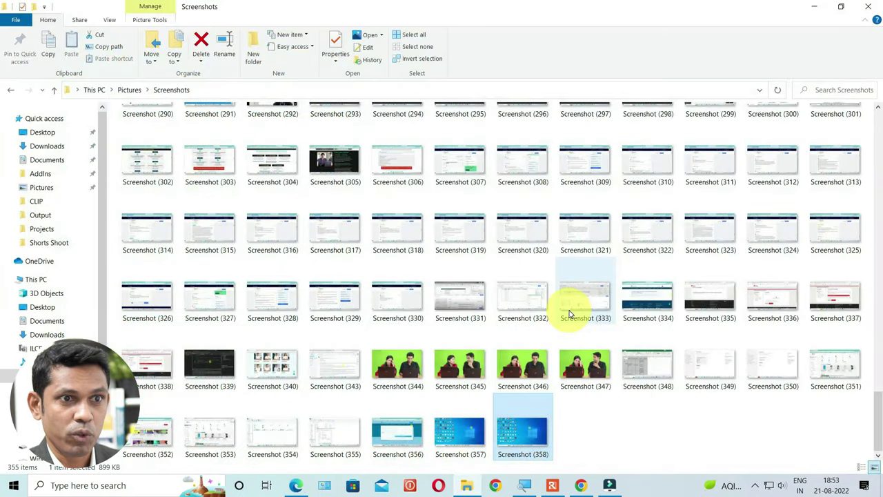
pyautogui.click(870, 7)
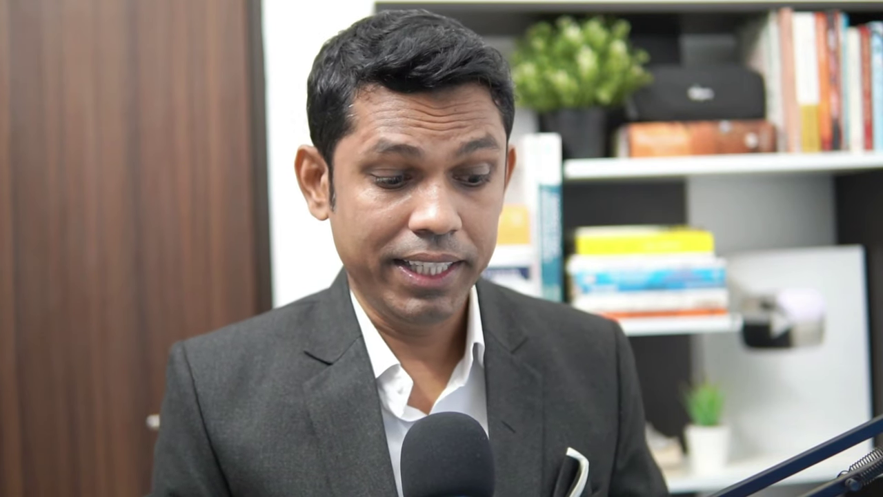
# Step: Open the Ease of Access display settings and look down to the Simplify and personalize Windows section
pyautogui.press('super+u')
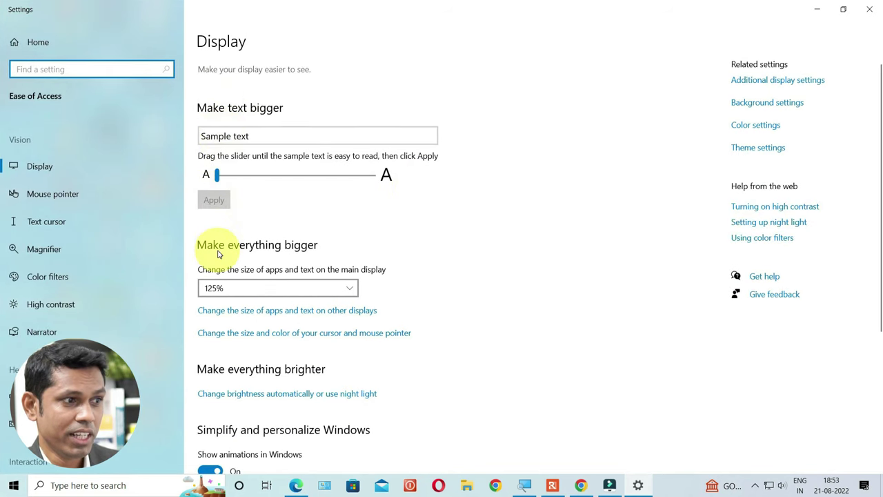
pyautogui.scroll(-4, 218, 254)
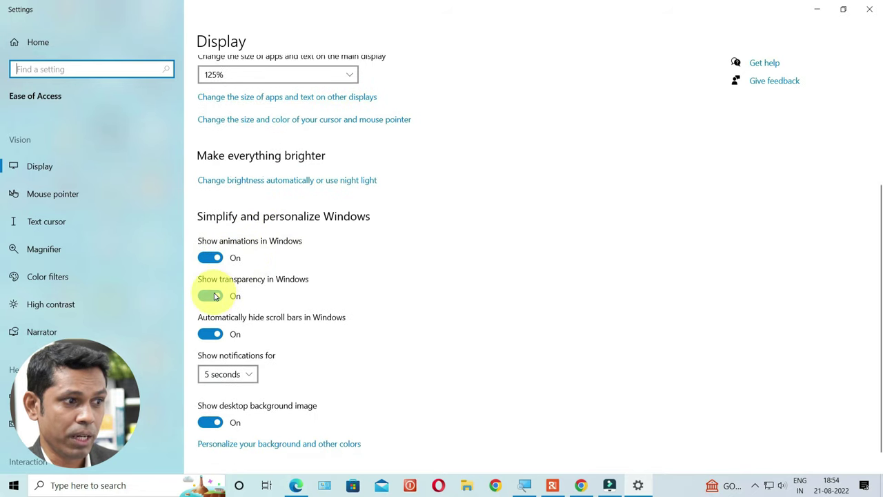
# Step: Turn the Show transparency in Windows setting off and back on to compare the effect
pyautogui.click(211, 297)
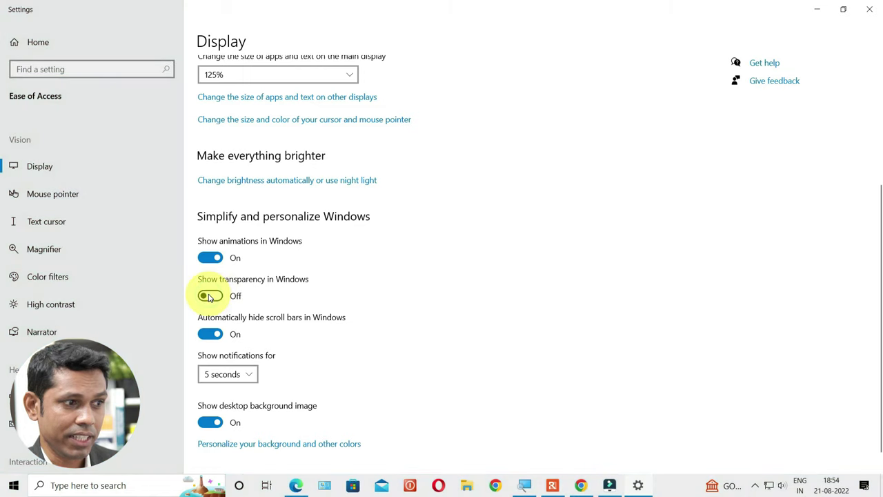
pyautogui.click(210, 297)
pyautogui.click(210, 297)
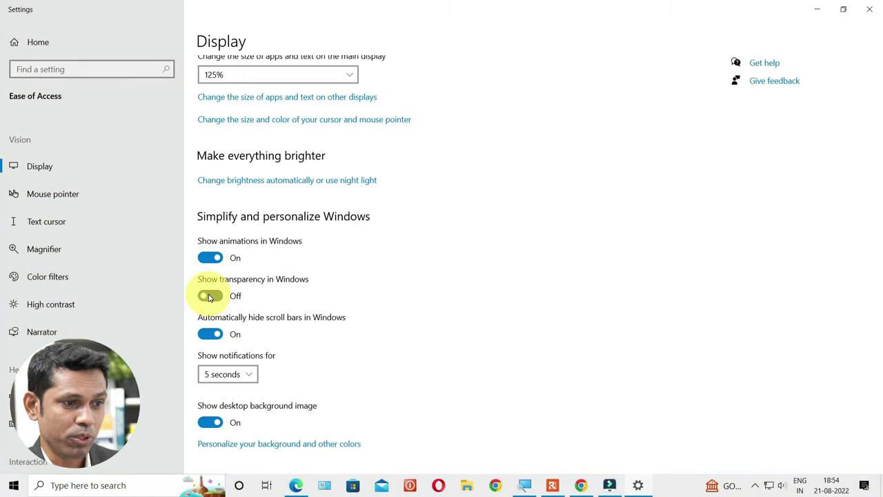
pyautogui.click(211, 297)
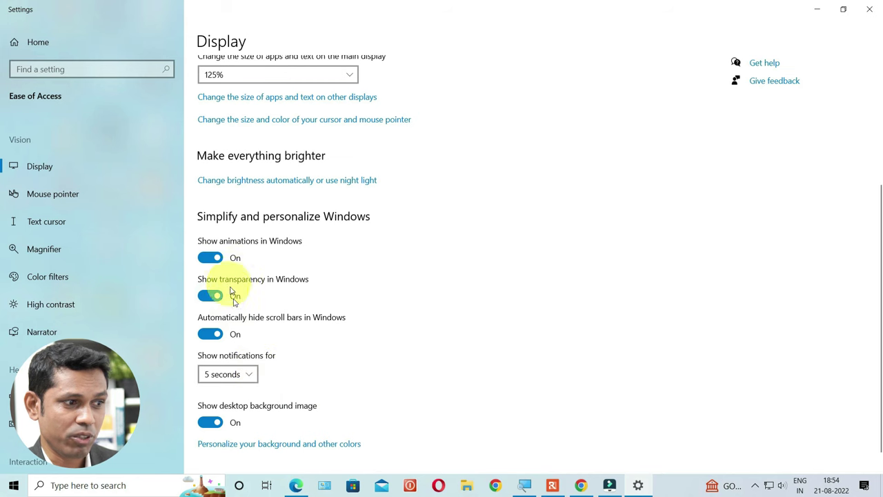
# Step: Review the text size and brightness options in the display settings, and close Settings
pyautogui.scroll(-1, 239, 369)
pyautogui.scroll(3, 239, 349)
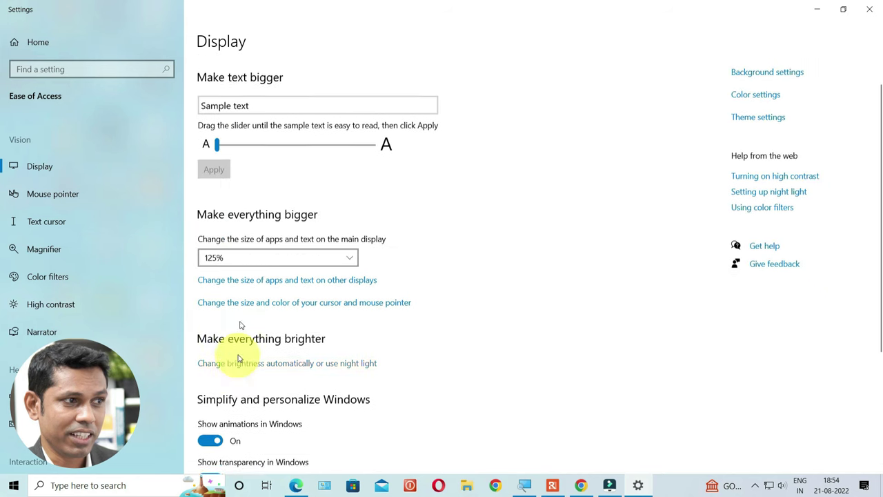
pyautogui.click(873, 8)
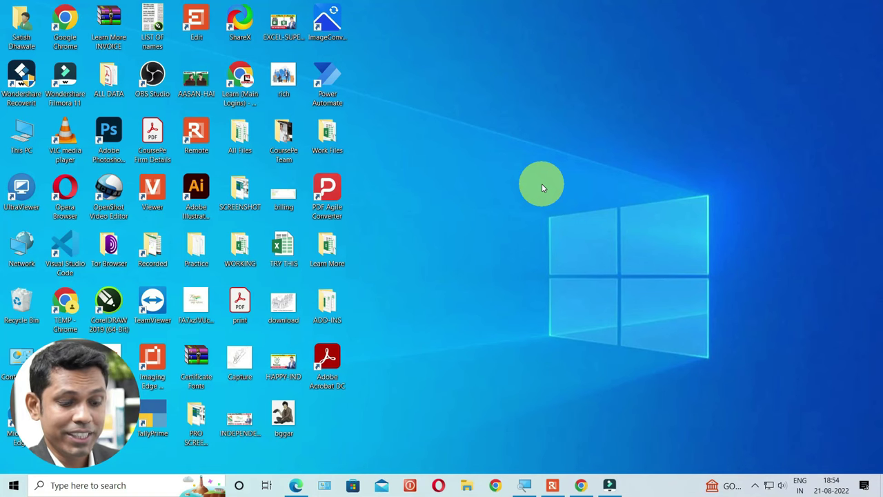
# Step: Bring up the Connect list of wireless display and audio devices, look through it, and dismiss it
pyautogui.press('super+k')
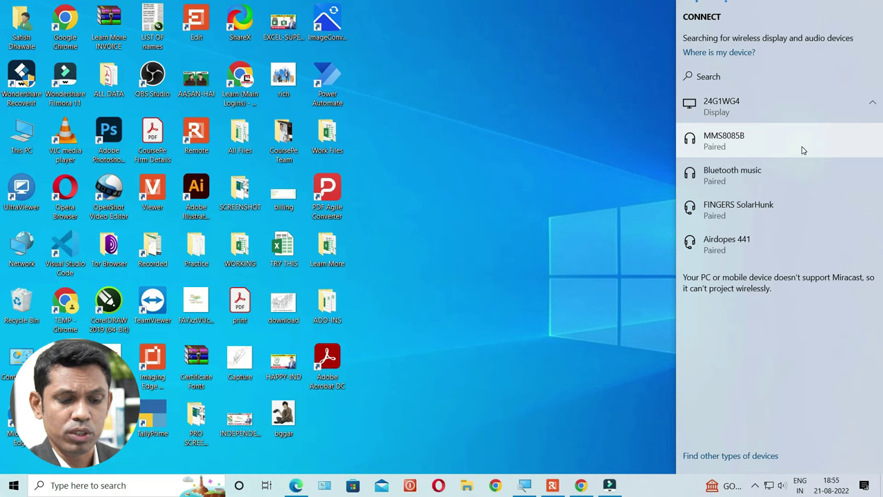
pyautogui.click(502, 179)
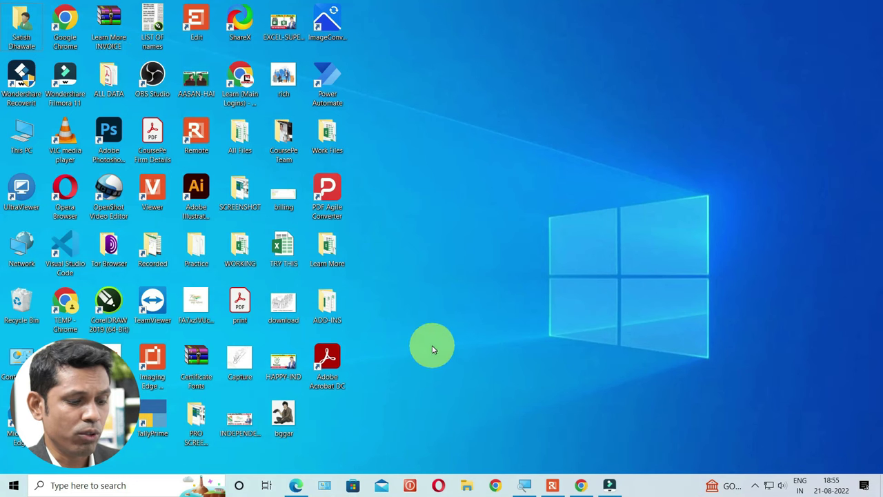
# Step: Launch Notepad by running the command "notepad" from the Run dialog
pyautogui.press('super+r')
pyautogui.write('notepad')
pyautogui.press('Return')
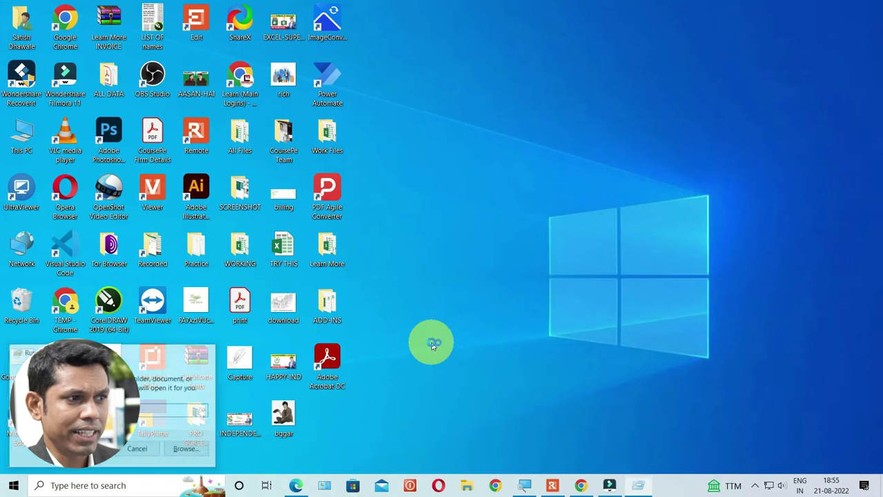
pyautogui.click(754, 265)
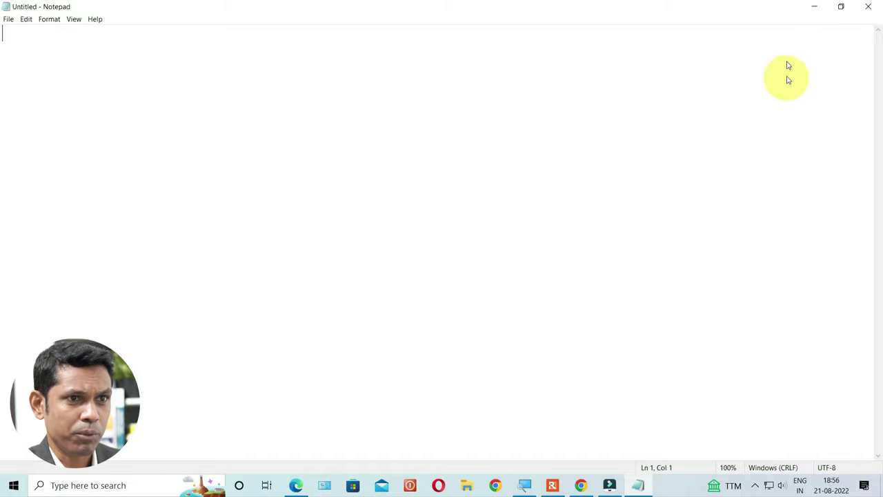
pyautogui.click(828, 62)
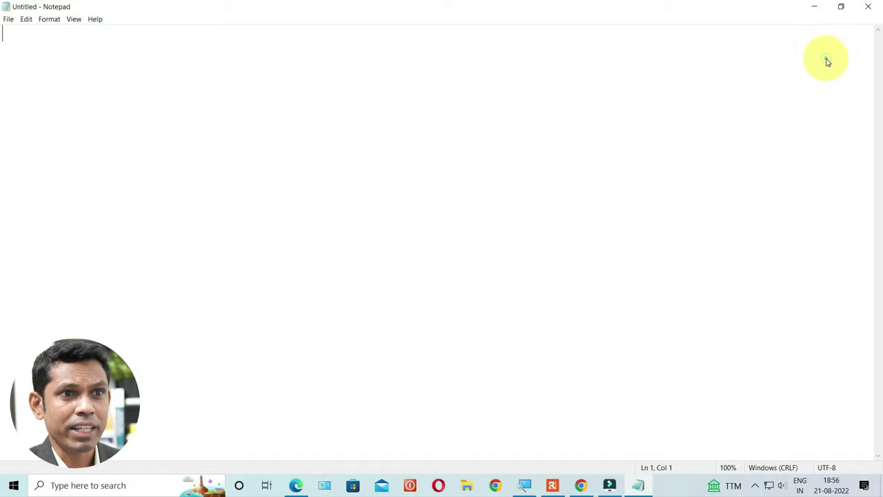